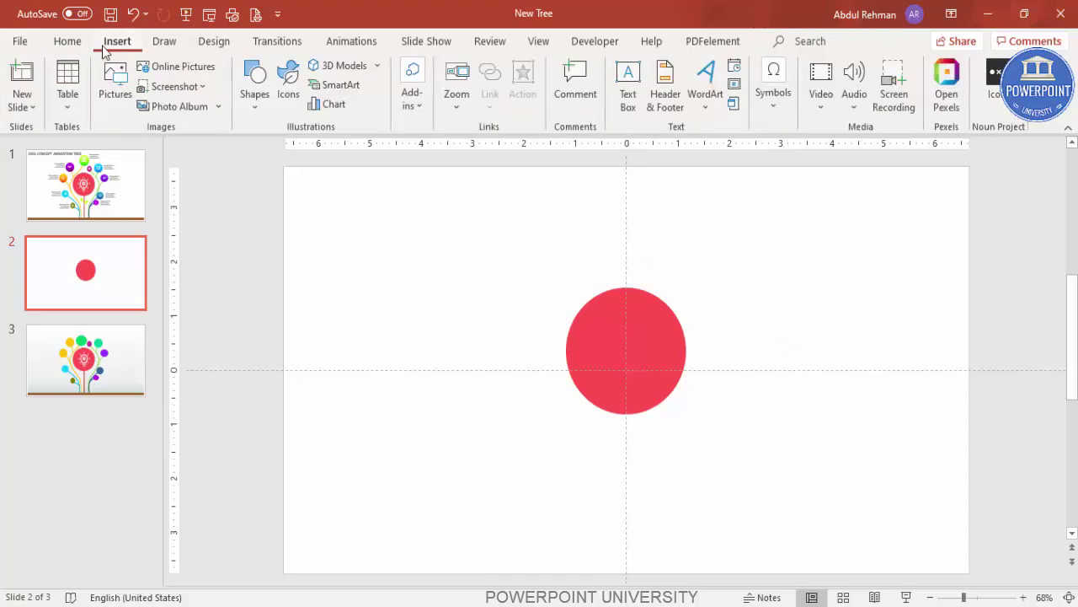
Draw a straight vertical line from the circle's bottom down to the slide's bottom edge.
{"action": "left_click", "coordinate": [256, 100]}
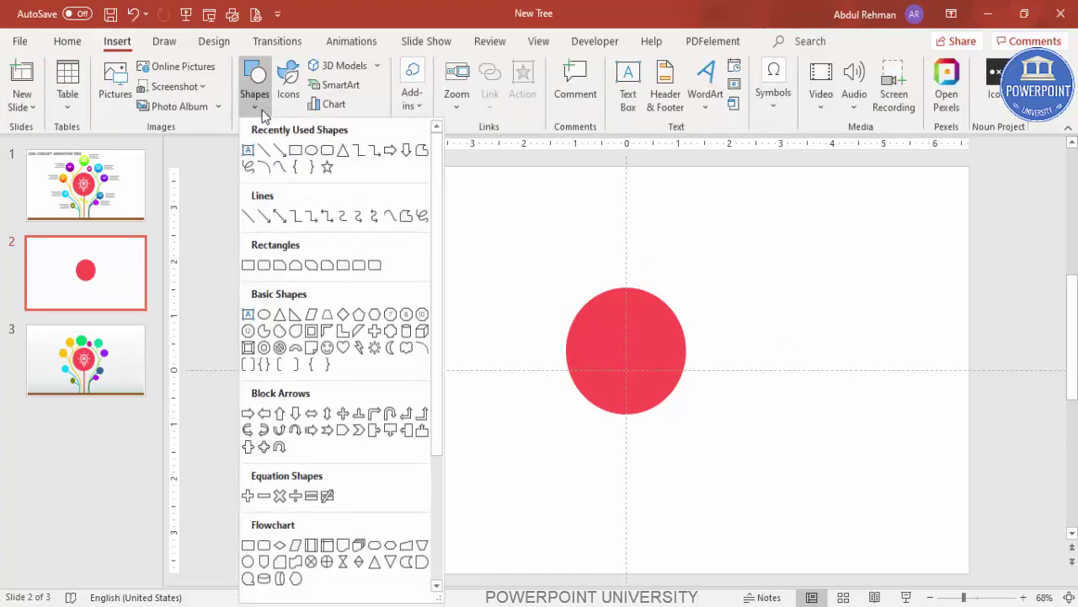
{"action": "left_click", "coordinate": [254, 216]}
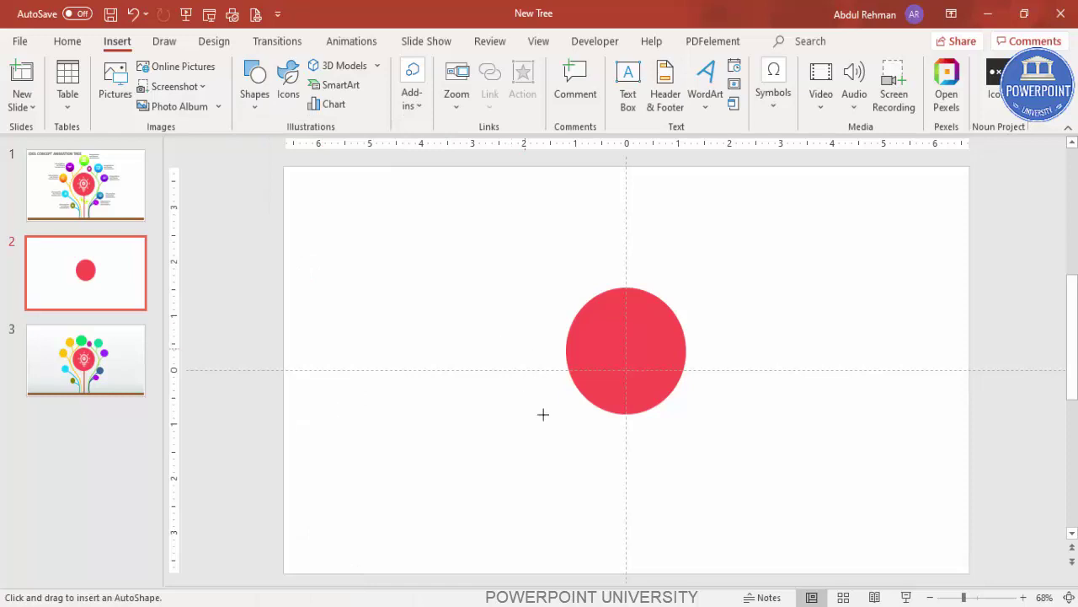
{"action": "left_click_drag", "start_coordinate": [626, 413], "coordinate": [627, 572]}
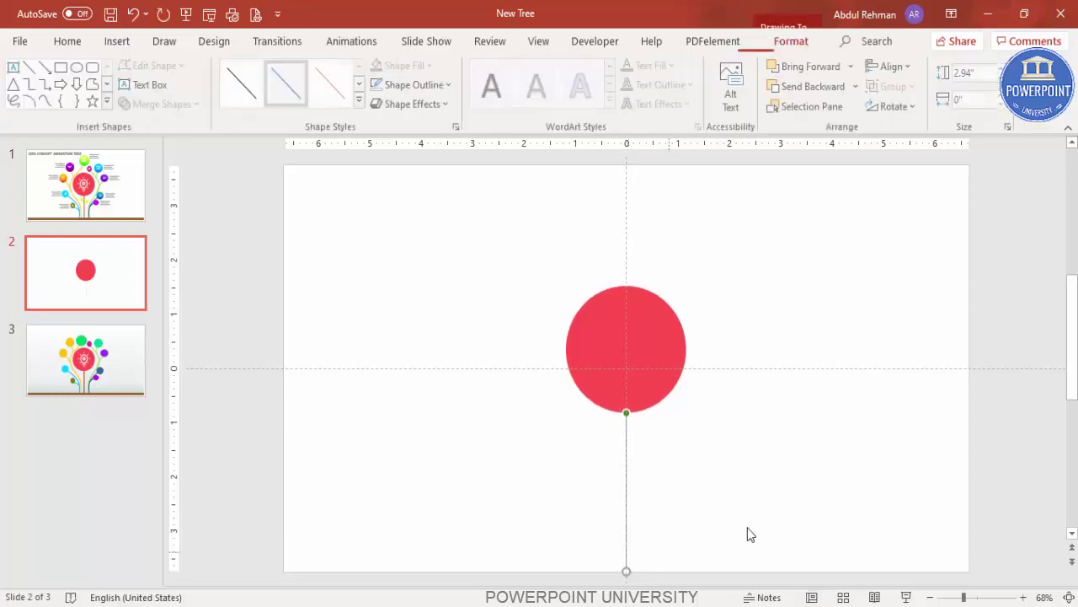
Make the trunk line red and 4½ pt thick, then hide the guides.
{"action": "left_click", "coordinate": [449, 85]}
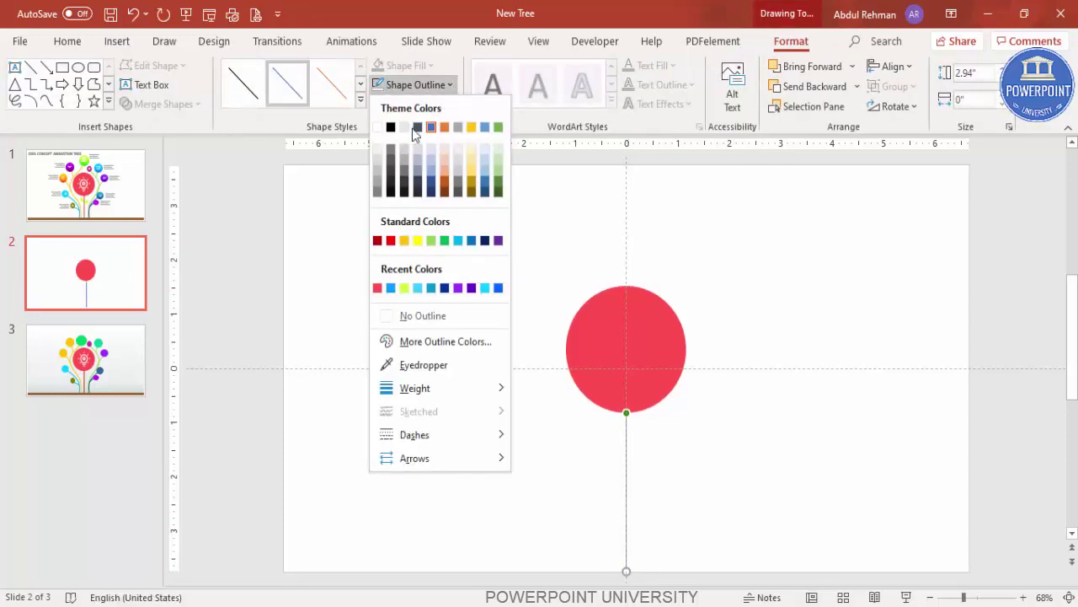
{"action": "left_click", "coordinate": [378, 288]}
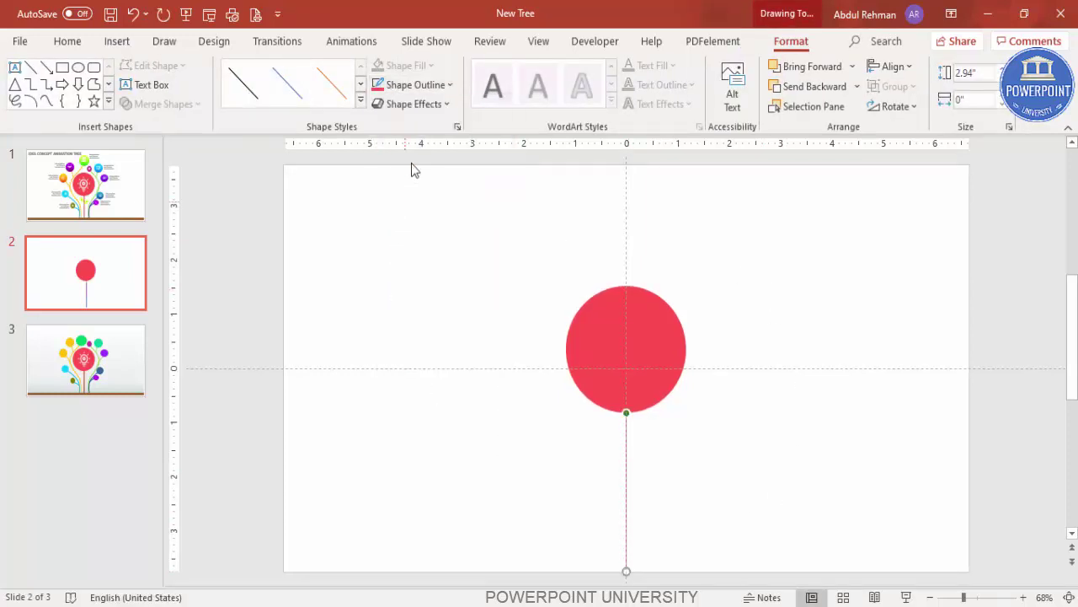
{"action": "left_click", "coordinate": [436, 85]}
{"action": "mouse_move", "coordinate": [471, 389]}
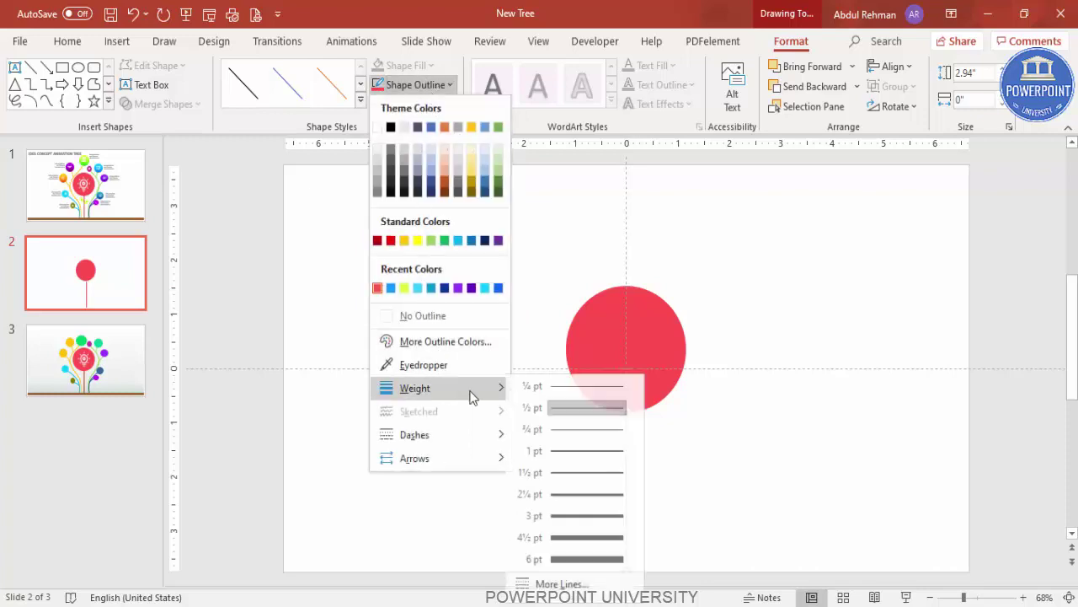
{"action": "left_click", "coordinate": [580, 538]}
{"action": "left_click", "coordinate": [690, 465]}
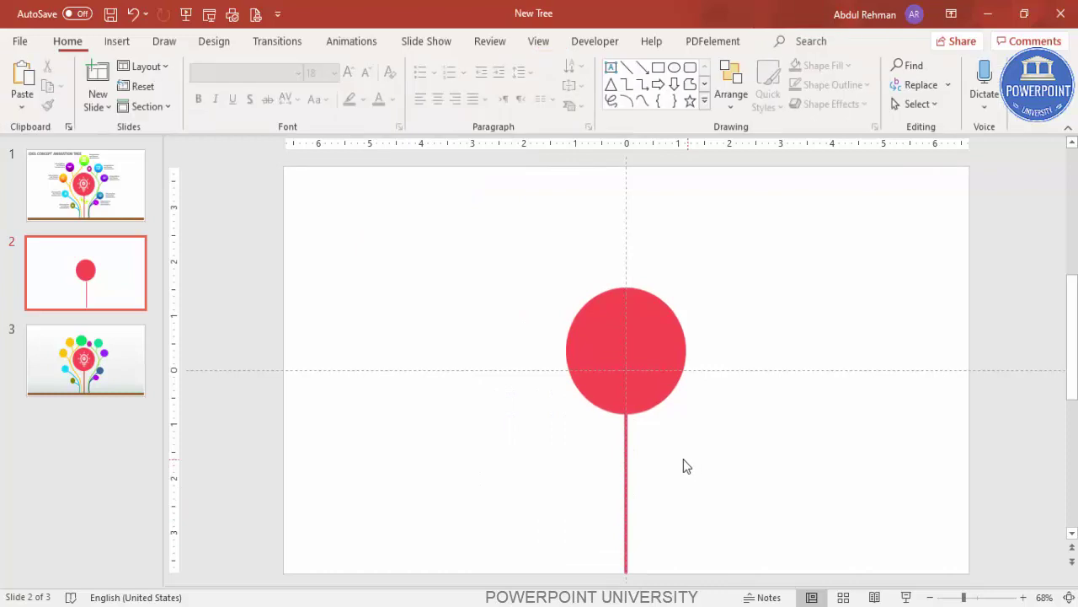
{"action": "left_click", "coordinate": [546, 46]}
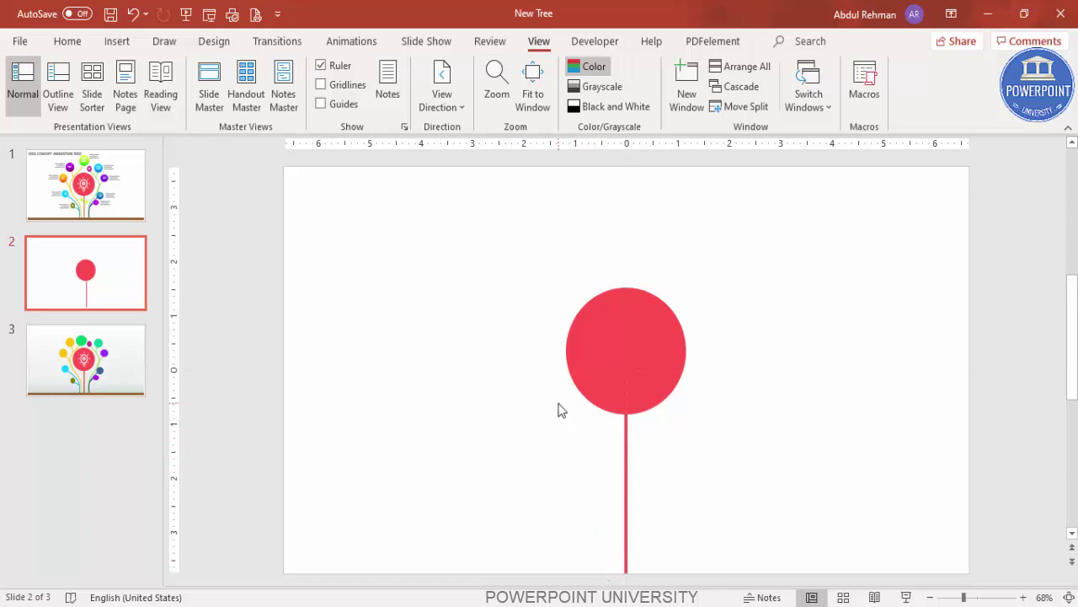
Draw a freeform curve from the slide bottom, past the circle's left side, to above it.
{"action": "left_click", "coordinate": [117, 41]}
{"action": "left_click", "coordinate": [250, 106]}
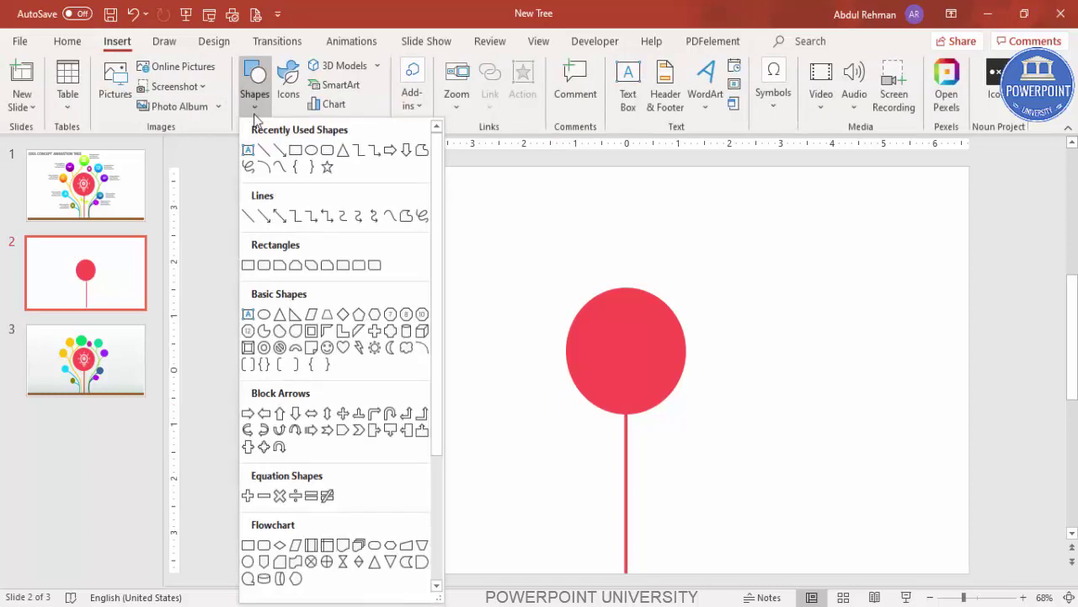
{"action": "left_click", "coordinate": [391, 218]}
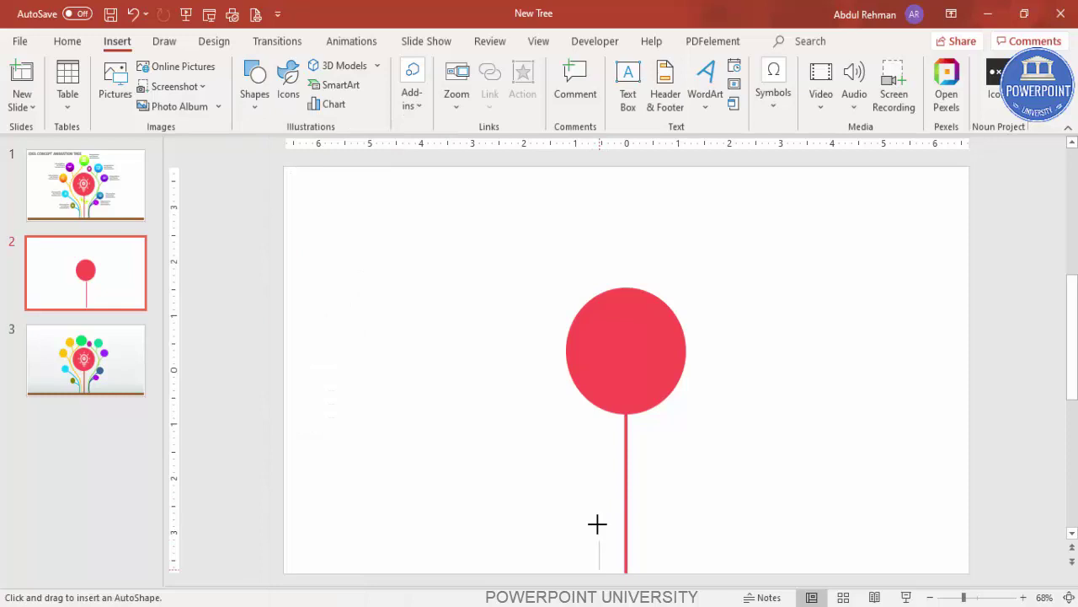
{"action": "left_click", "coordinate": [597, 469]}
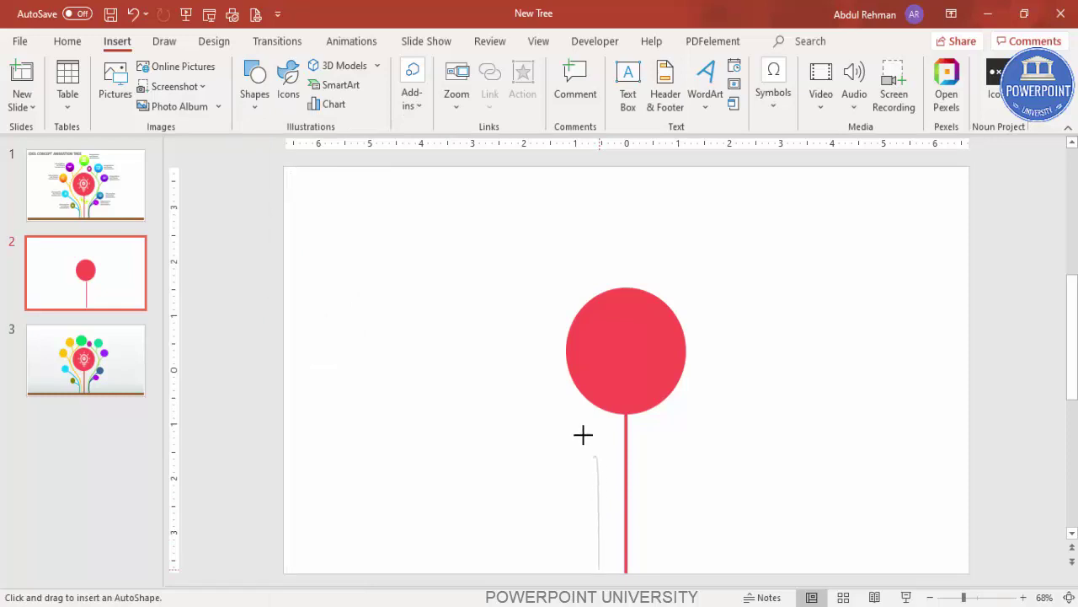
{"action": "left_click", "coordinate": [545, 379]}
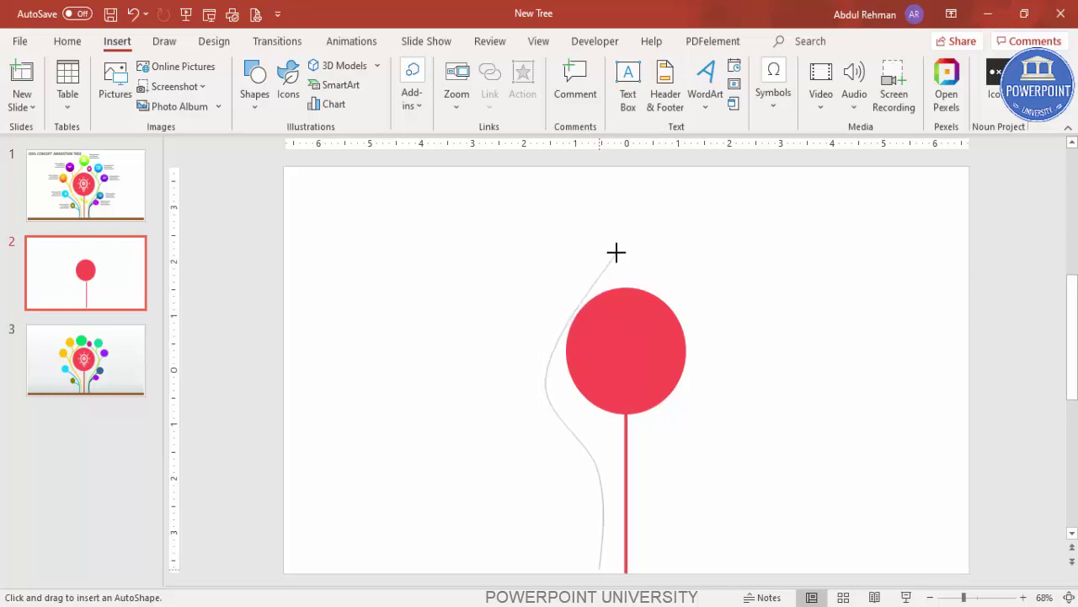
{"action": "double_click", "coordinate": [616, 252]}
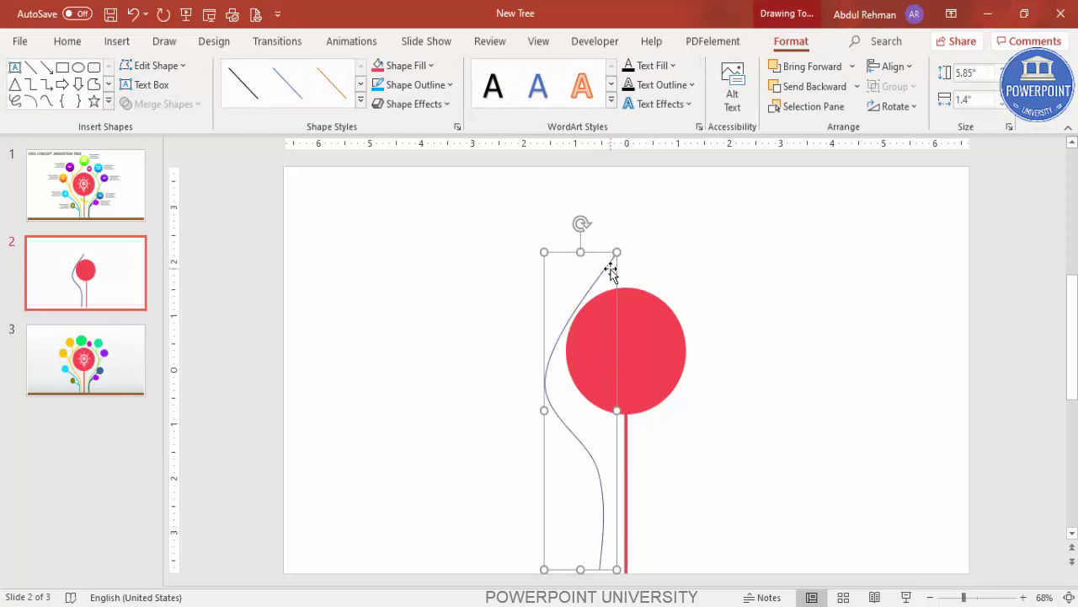
Edit the curve's points to smooth the bottom end and raise the middle bend.
{"action": "right_click", "coordinate": [609, 269]}
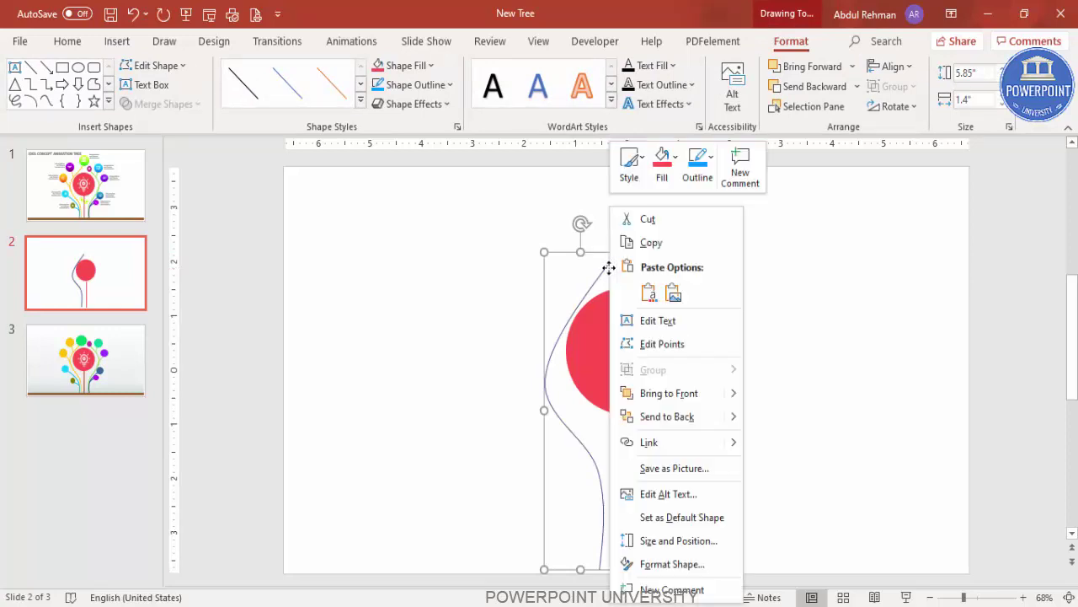
{"action": "left_click", "coordinate": [665, 345]}
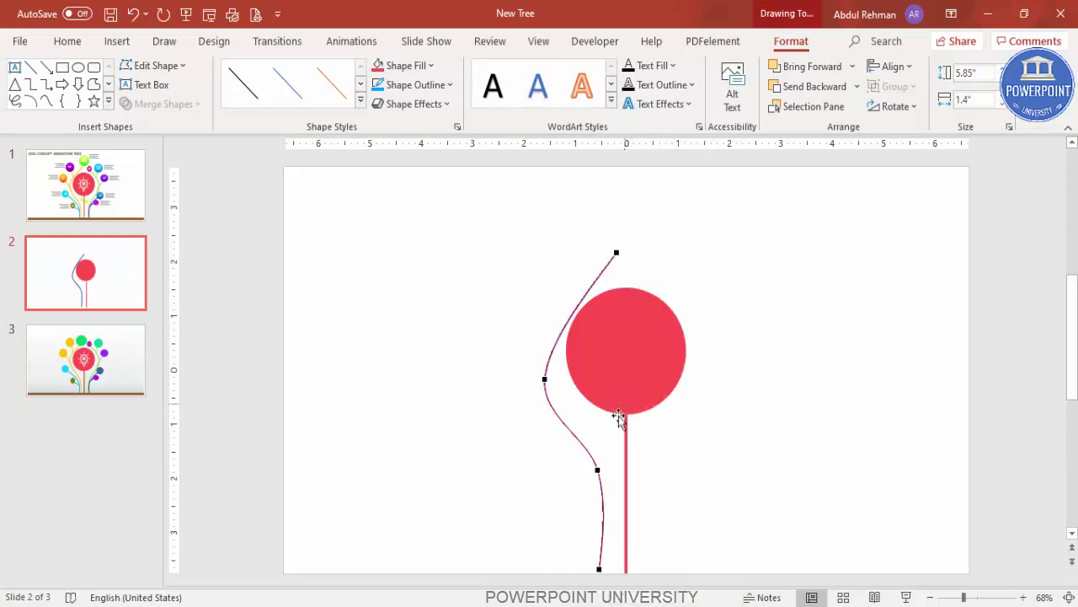
{"action": "left_click_drag", "start_coordinate": [599, 569], "coordinate": [602, 536]}
{"action": "left_click_drag", "start_coordinate": [546, 378], "coordinate": [546, 350]}
{"action": "left_click_drag", "start_coordinate": [619, 251], "coordinate": [622, 248]}
{"action": "left_click_drag", "start_coordinate": [585, 295], "coordinate": [582, 289]}
{"action": "left_click_drag", "start_coordinate": [546, 351], "coordinate": [541, 350]}
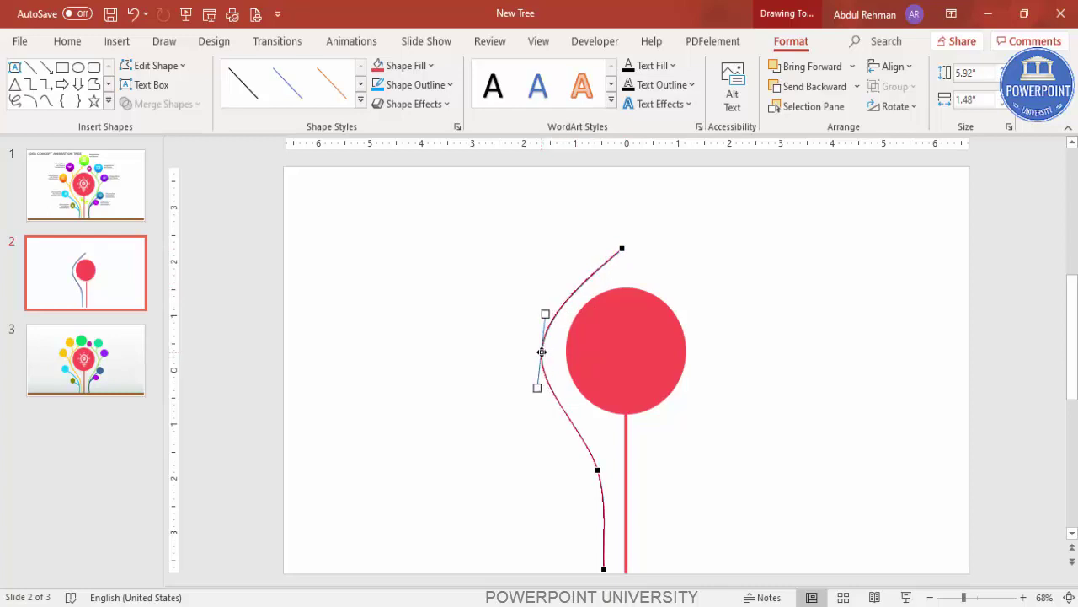
{"action": "left_click", "coordinate": [598, 467]}
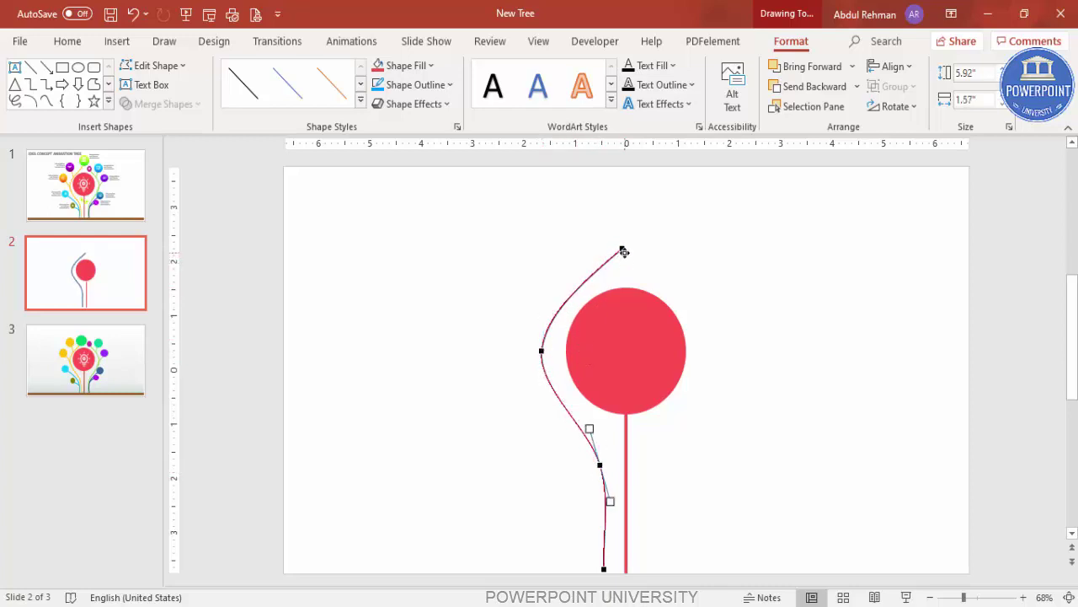
{"action": "left_click", "coordinate": [622, 248]}
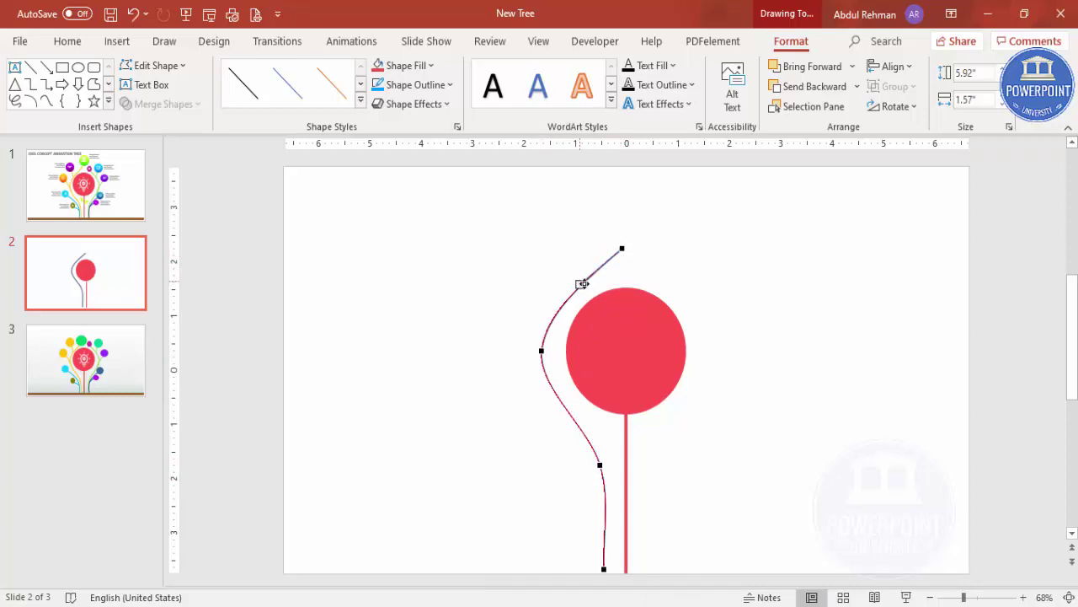
{"action": "left_click", "coordinate": [801, 361]}
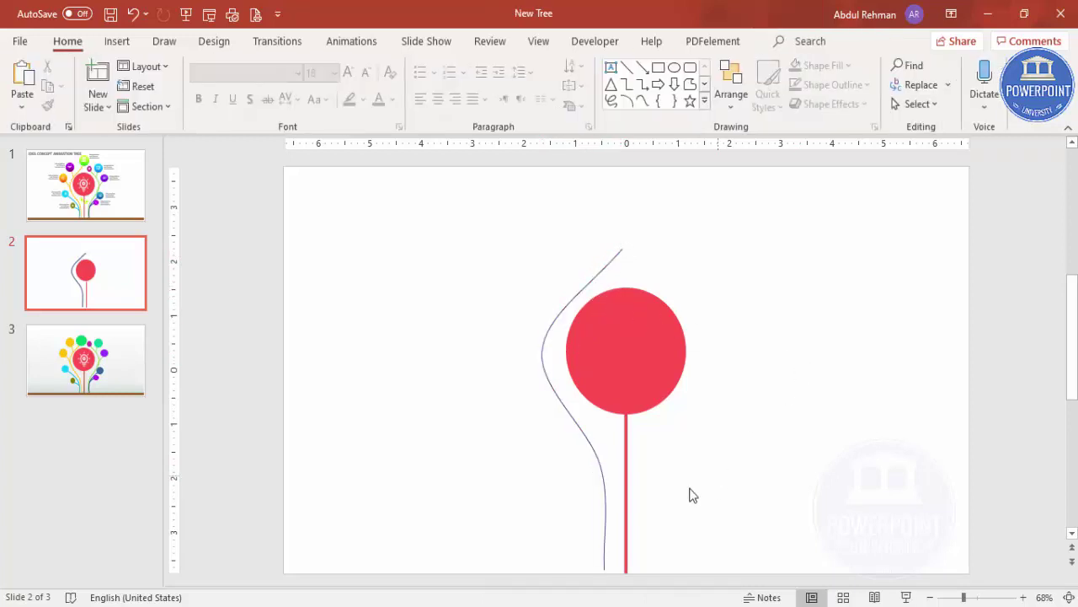
Give the left curved branch a light blue 2¼ pt outline.
{"action": "left_click", "coordinate": [602, 472]}
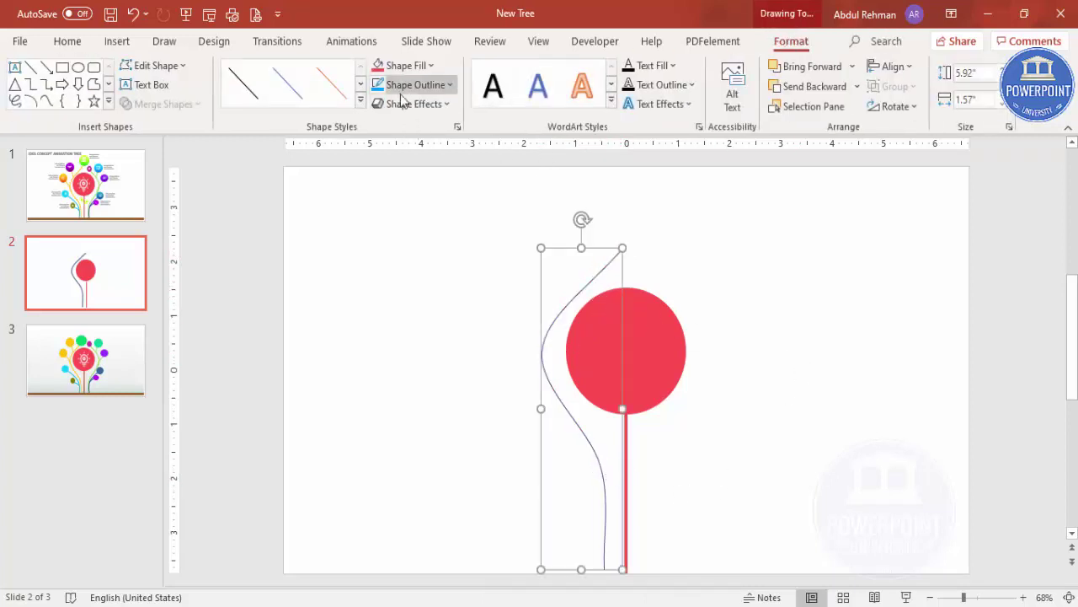
{"action": "left_click", "coordinate": [415, 89]}
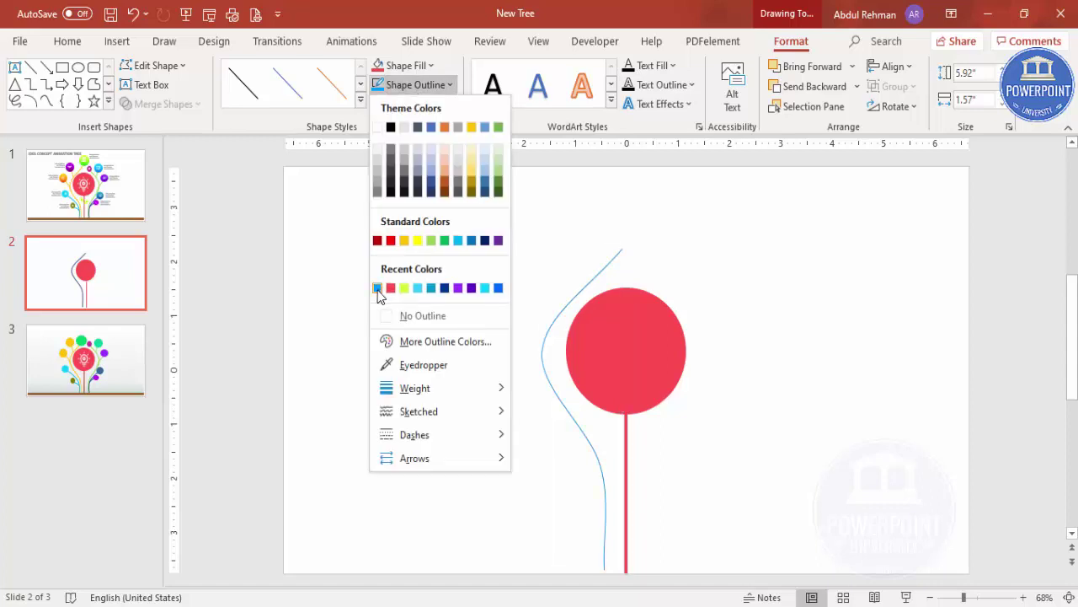
{"action": "left_click", "coordinate": [379, 287]}
{"action": "left_click", "coordinate": [421, 85]}
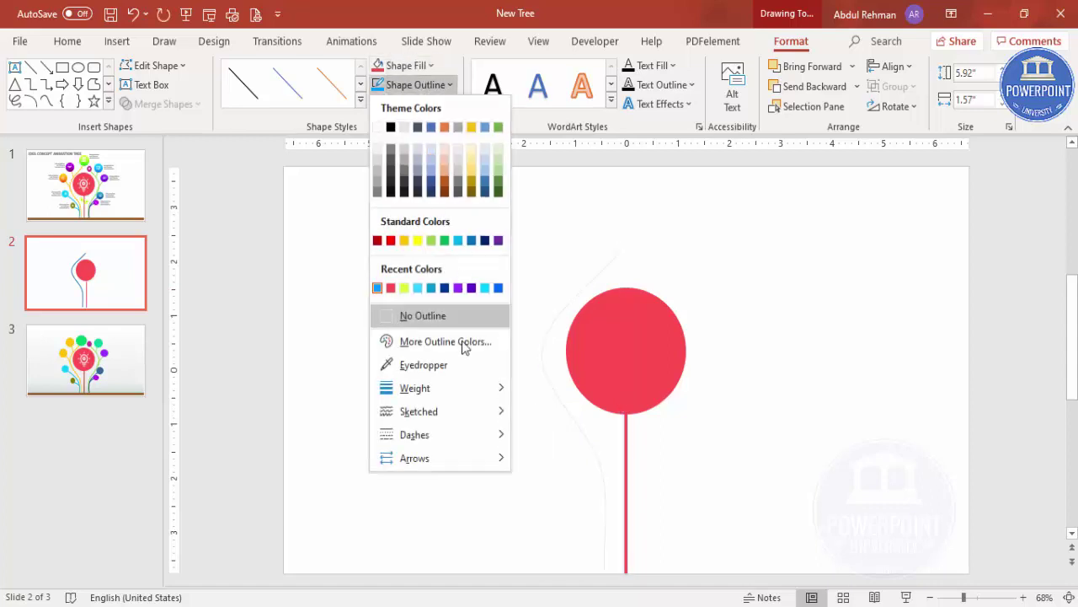
{"action": "mouse_move", "coordinate": [447, 392]}
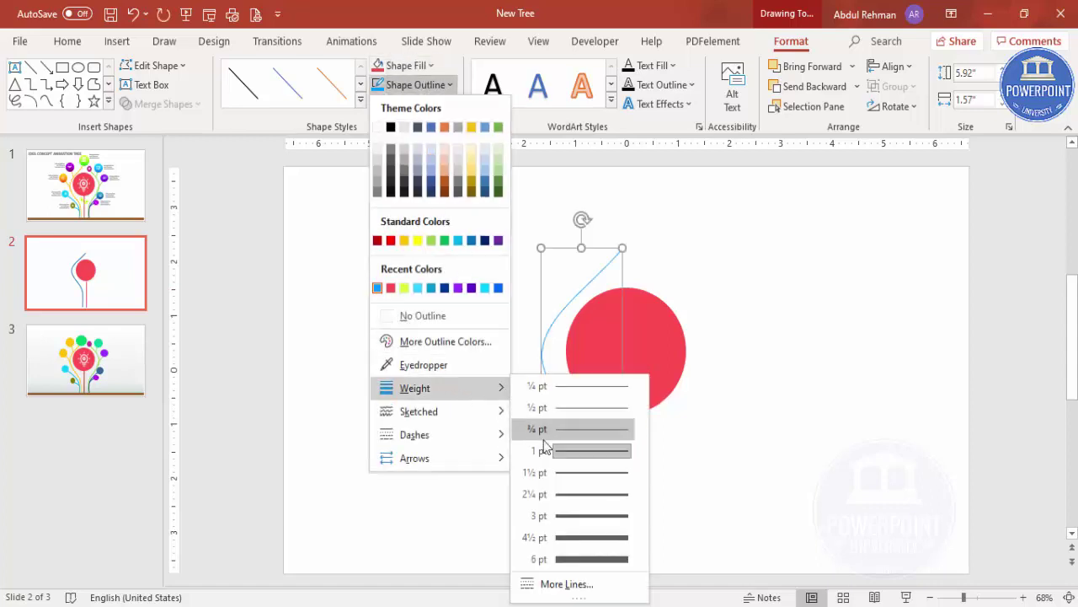
{"action": "left_click", "coordinate": [579, 498]}
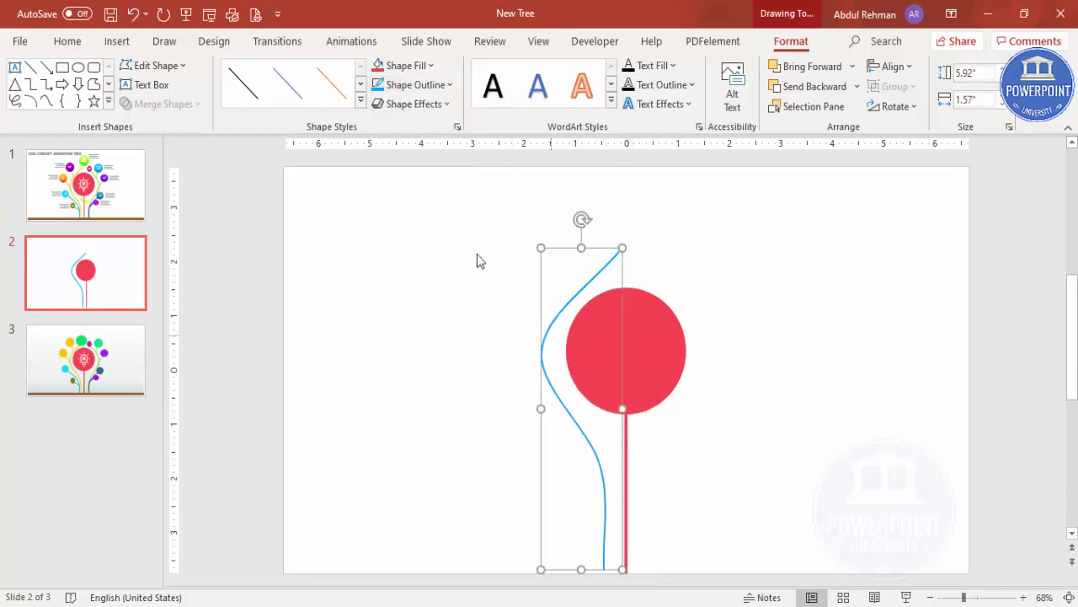
Duplicate the blue curve, flip it horizontally, and place it right of the circle.
{"action": "key", "text": "ctrl+d"}
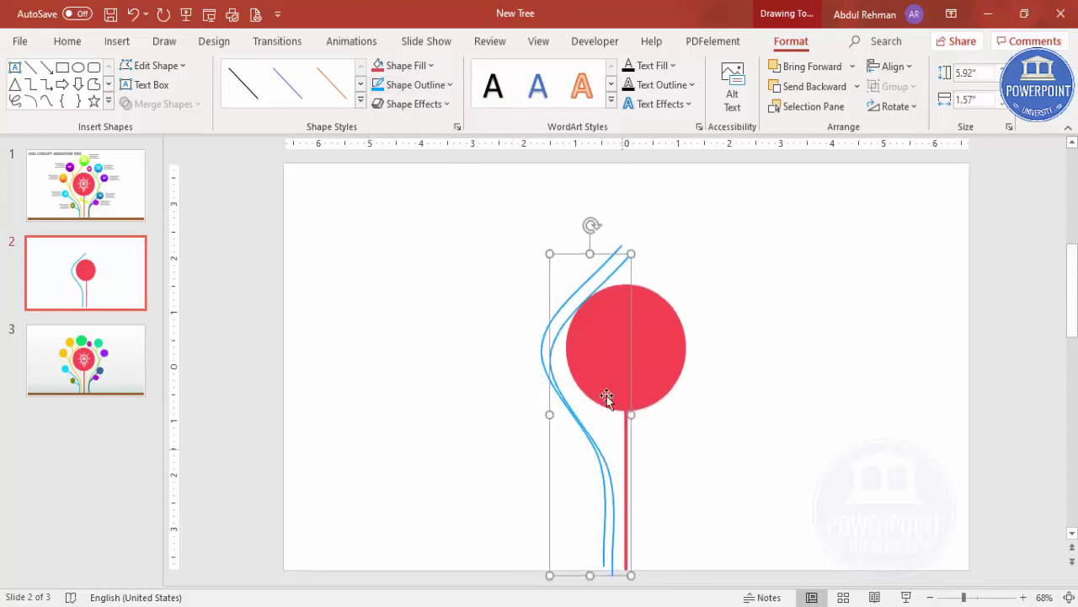
{"action": "left_click_drag", "start_coordinate": [631, 255], "coordinate": [731, 266]}
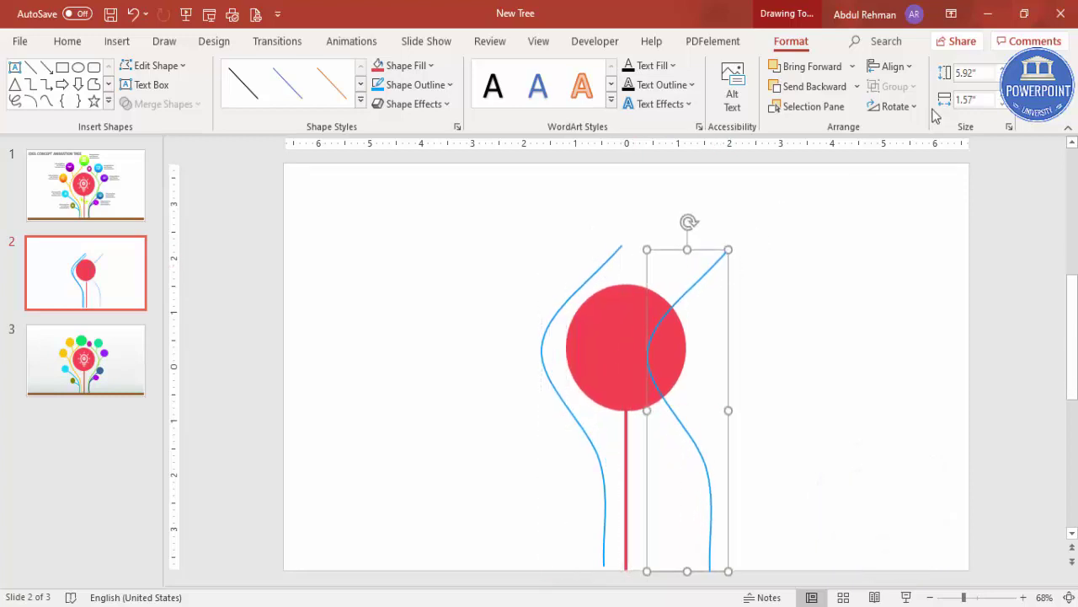
{"action": "left_click", "coordinate": [894, 107]}
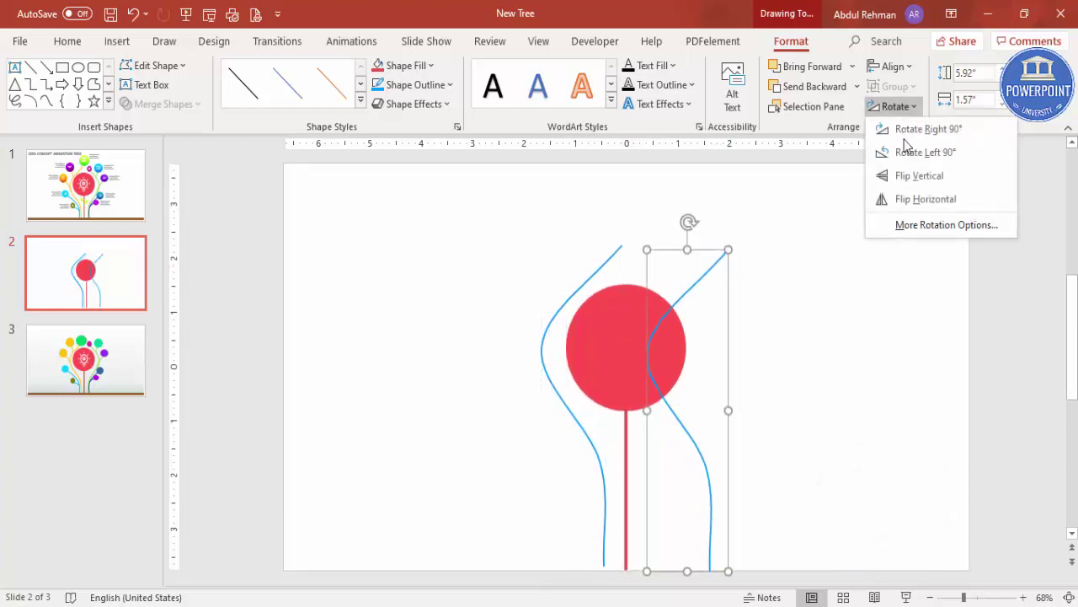
{"action": "left_click", "coordinate": [933, 198]}
{"action": "left_click_drag", "start_coordinate": [731, 346], "coordinate": [722, 344]}
Reshape the right curve's points, lowering its top end and pulling its middle inward.
{"action": "right_click", "coordinate": [694, 249]}
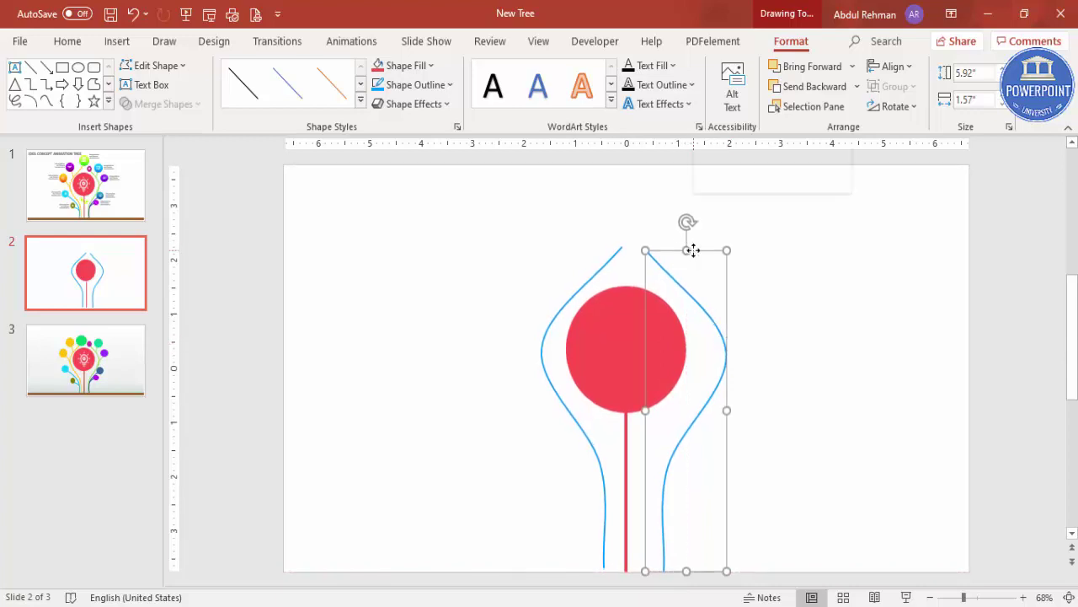
{"action": "left_click", "coordinate": [760, 341]}
{"action": "left_click_drag", "start_coordinate": [646, 251], "coordinate": [683, 295]}
{"action": "left_click", "coordinate": [761, 320]}
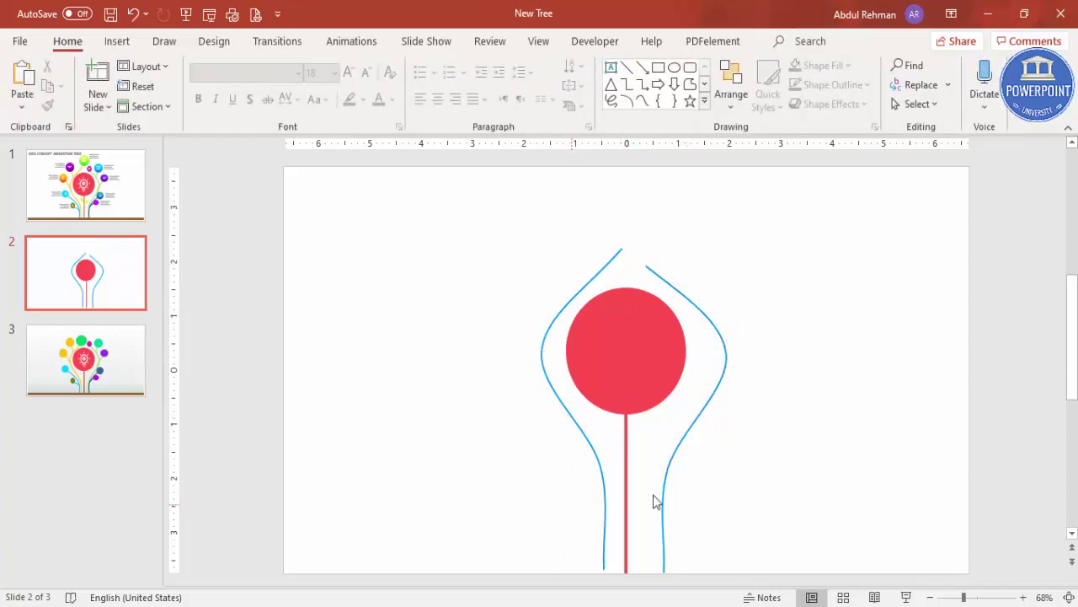
{"action": "left_click_drag", "start_coordinate": [712, 405], "coordinate": [701, 398]}
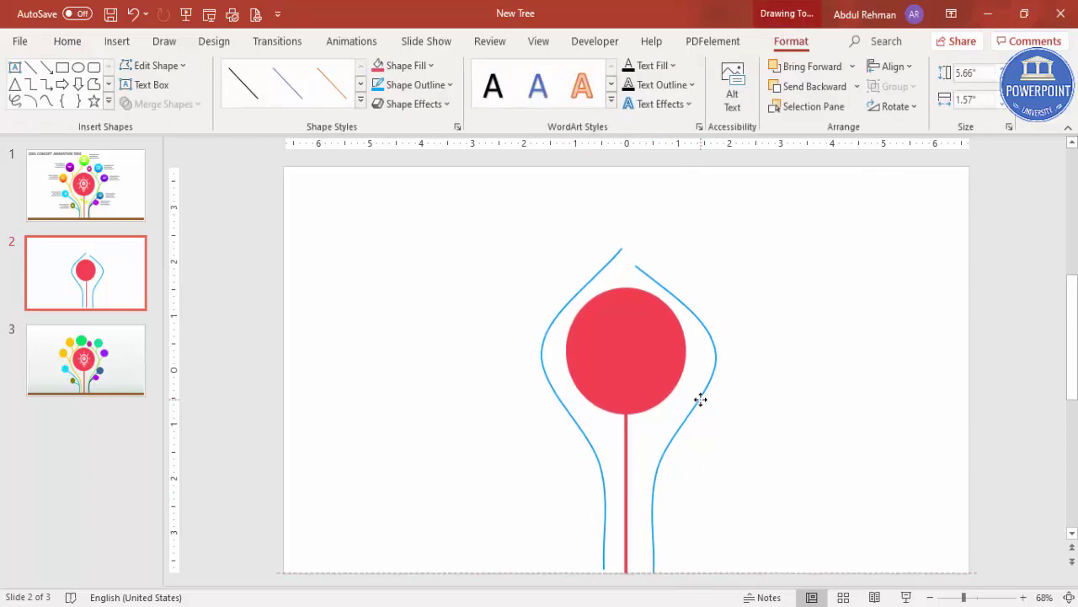
{"action": "right_click", "coordinate": [700, 397]}
{"action": "left_click", "coordinate": [749, 343]}
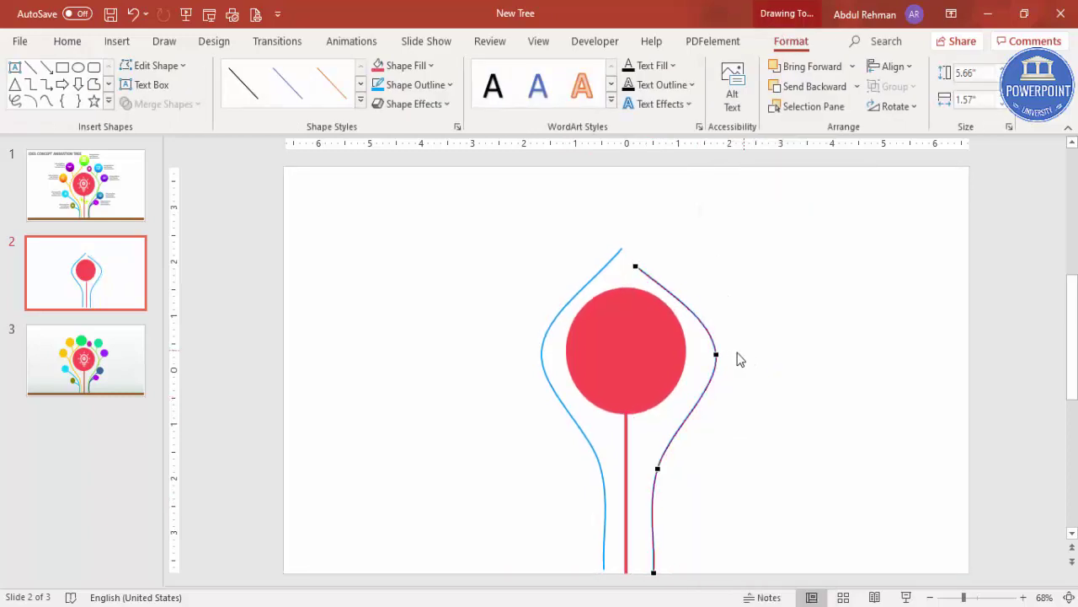
{"action": "left_click_drag", "start_coordinate": [716, 353], "coordinate": [713, 354]}
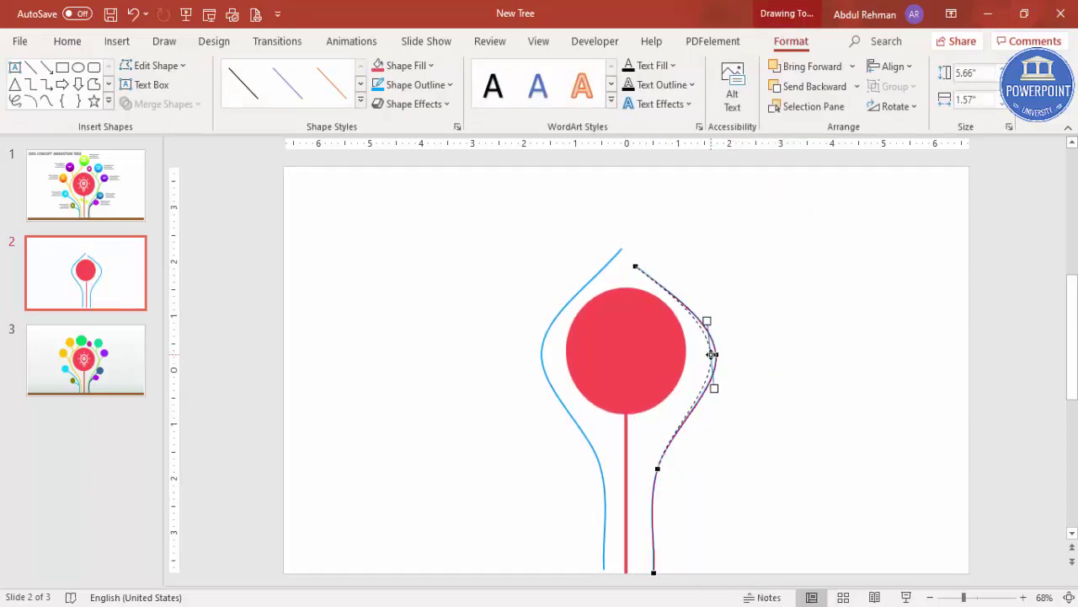
{"action": "left_click", "coordinate": [756, 369]}
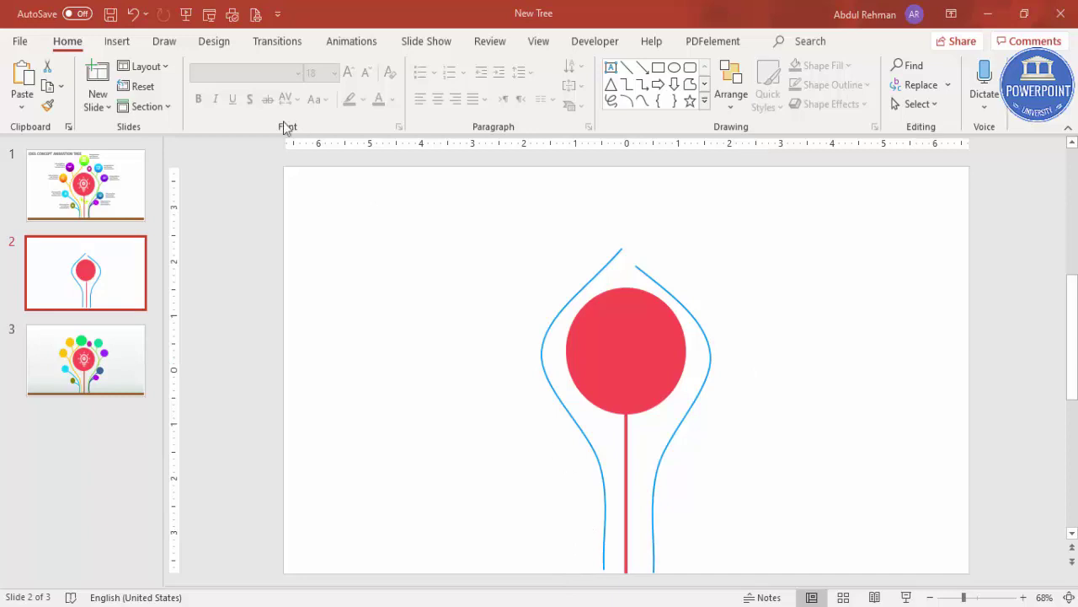
Draw a curved branch rising from the slide bottom left of the stem.
{"action": "left_click", "coordinate": [117, 41]}
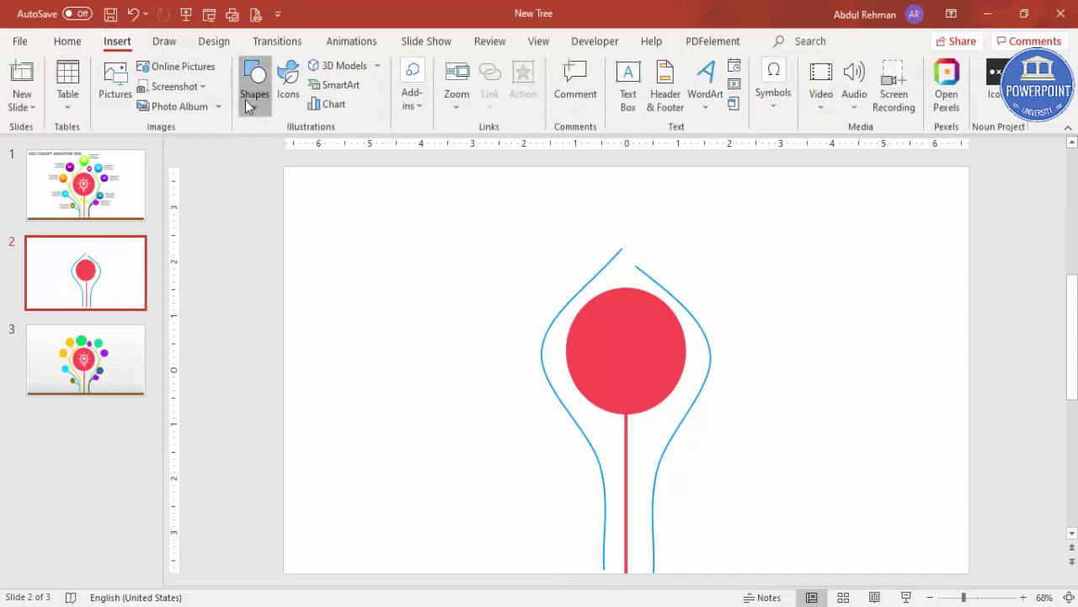
{"action": "left_click", "coordinate": [255, 84]}
{"action": "left_click", "coordinate": [390, 217]}
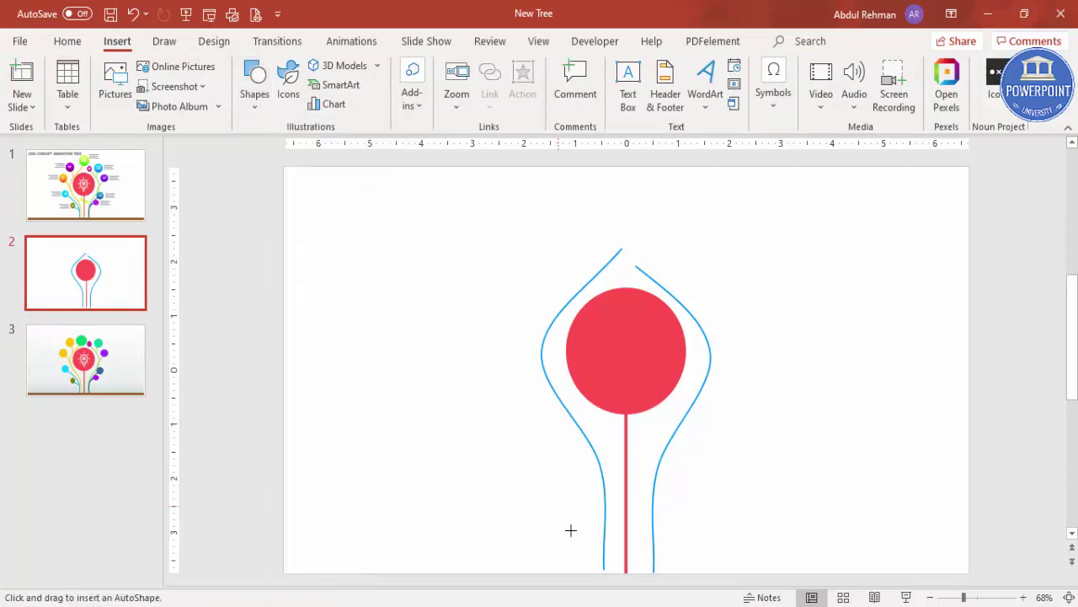
{"action": "mouse_move", "coordinate": [583, 572]}
{"action": "left_mouse_down"}
{"action": "mouse_move", "coordinate": [585, 481]}
{"action": "mouse_move", "coordinate": [523, 411]}
{"action": "left_mouse_up"}
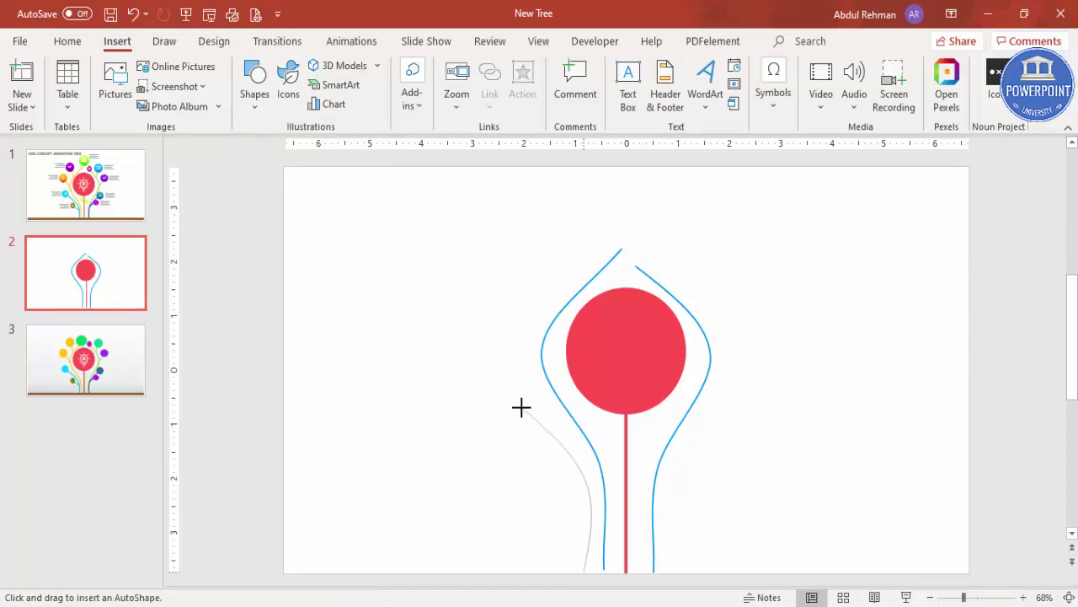
{"action": "left_click_drag", "start_coordinate": [521, 408], "coordinate": [521, 407]}
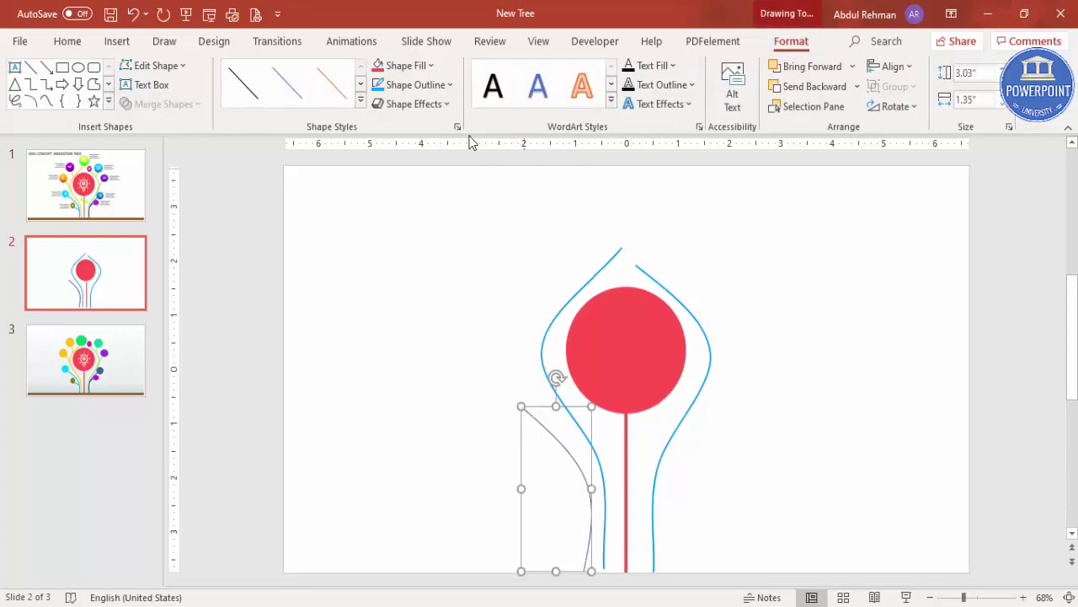
Make the new branch green with a 2¼ pt outline.
{"action": "left_click", "coordinate": [428, 89]}
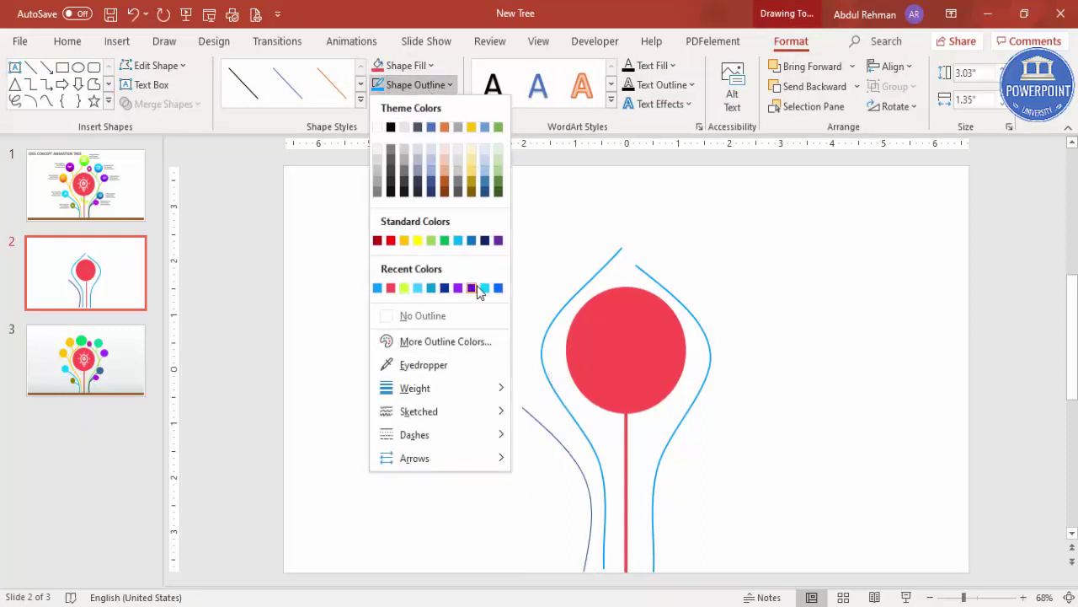
{"action": "left_click", "coordinate": [445, 241]}
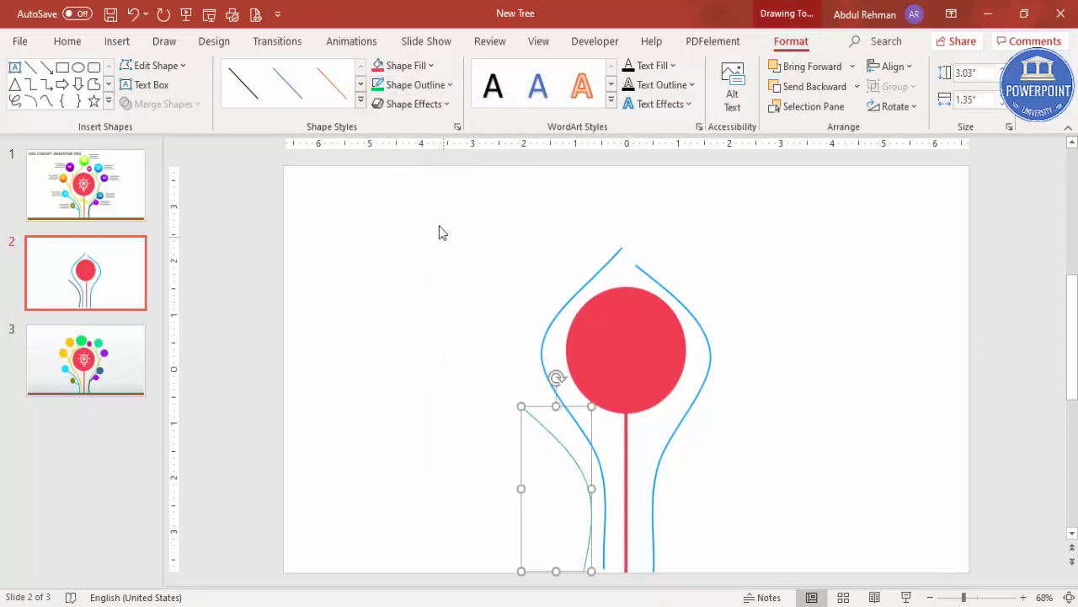
{"action": "left_click", "coordinate": [414, 84]}
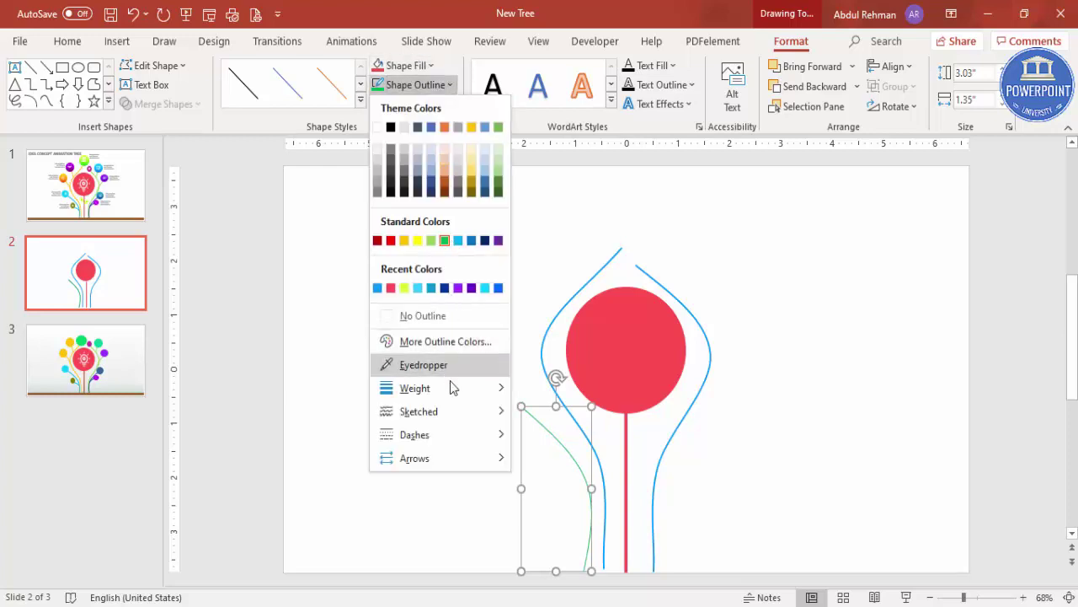
{"action": "mouse_move", "coordinate": [455, 390]}
{"action": "left_click", "coordinate": [593, 497]}
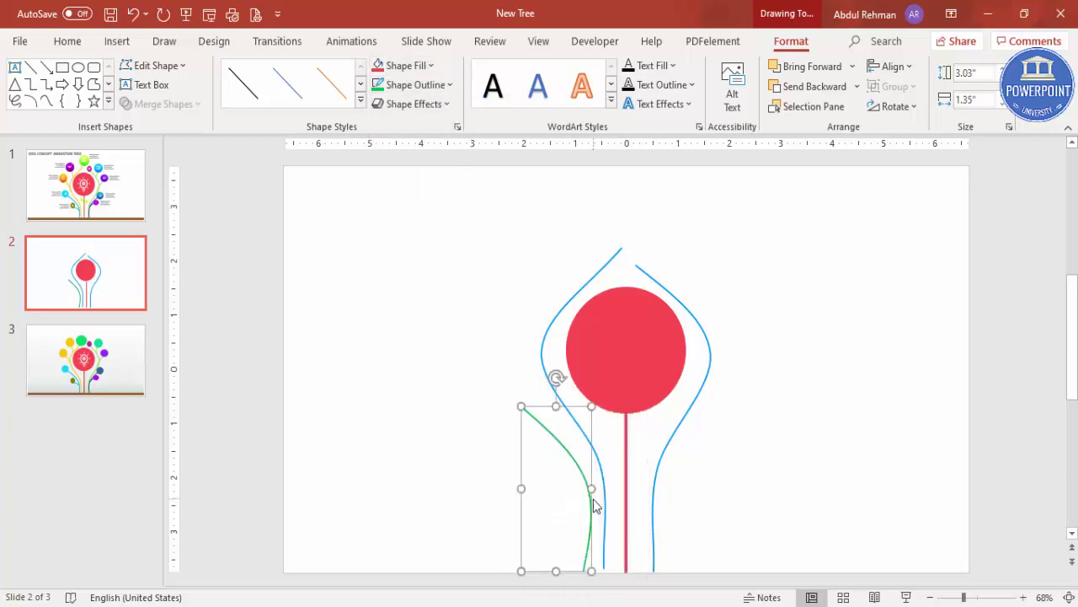
Duplicate the green branch, flip it horizontally, and place it outside the right blue curve.
{"action": "key", "text": "ctrl+d"}
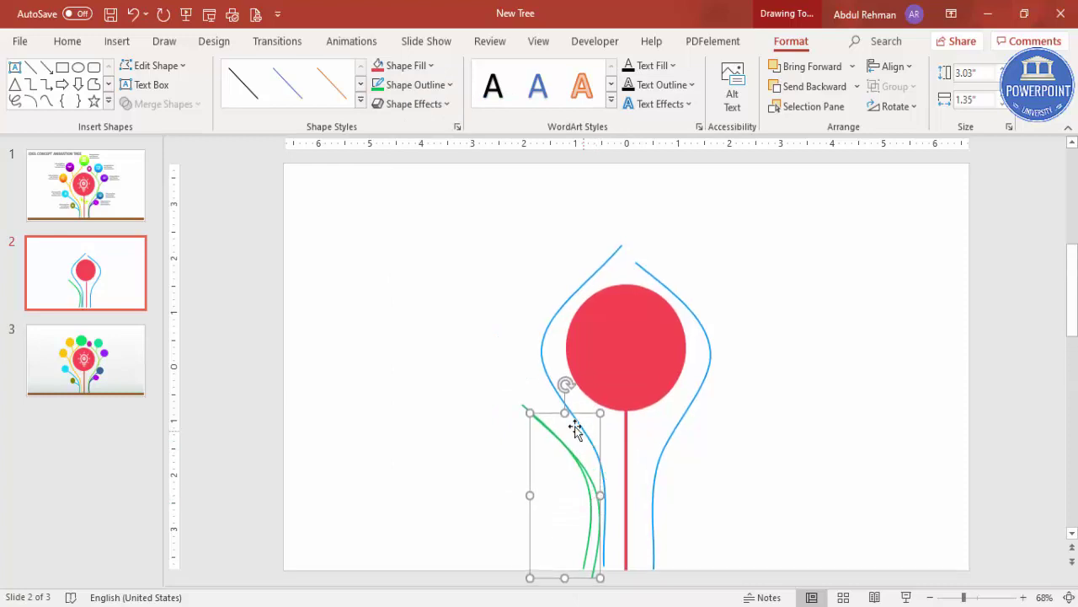
{"action": "left_click_drag", "start_coordinate": [556, 414], "coordinate": [688, 419]}
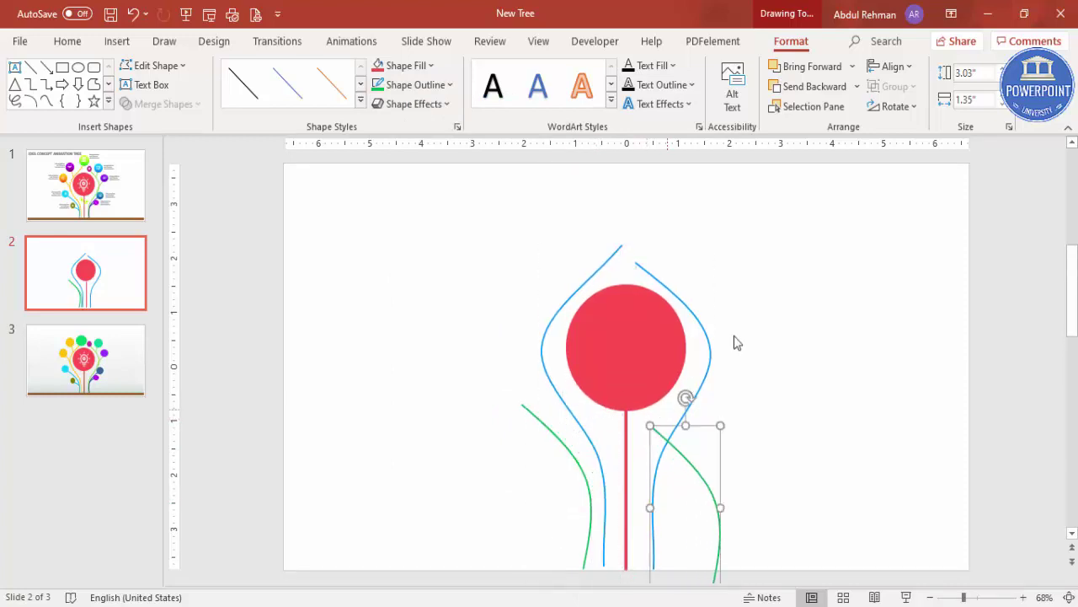
{"action": "left_click", "coordinate": [891, 106]}
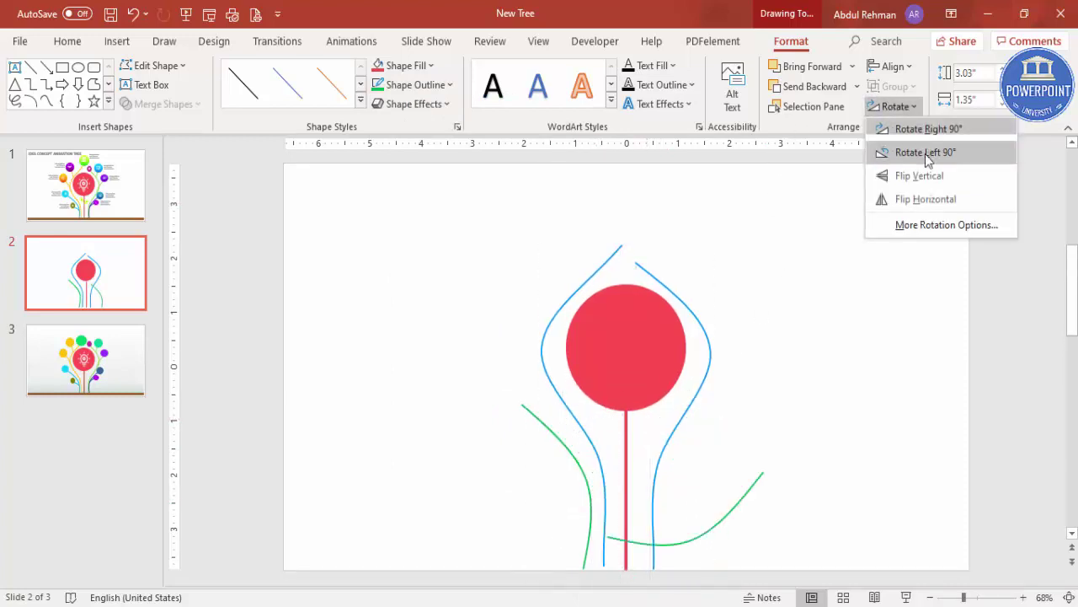
{"action": "left_click", "coordinate": [926, 199]}
{"action": "left_click_drag", "start_coordinate": [705, 428], "coordinate": [725, 406]}
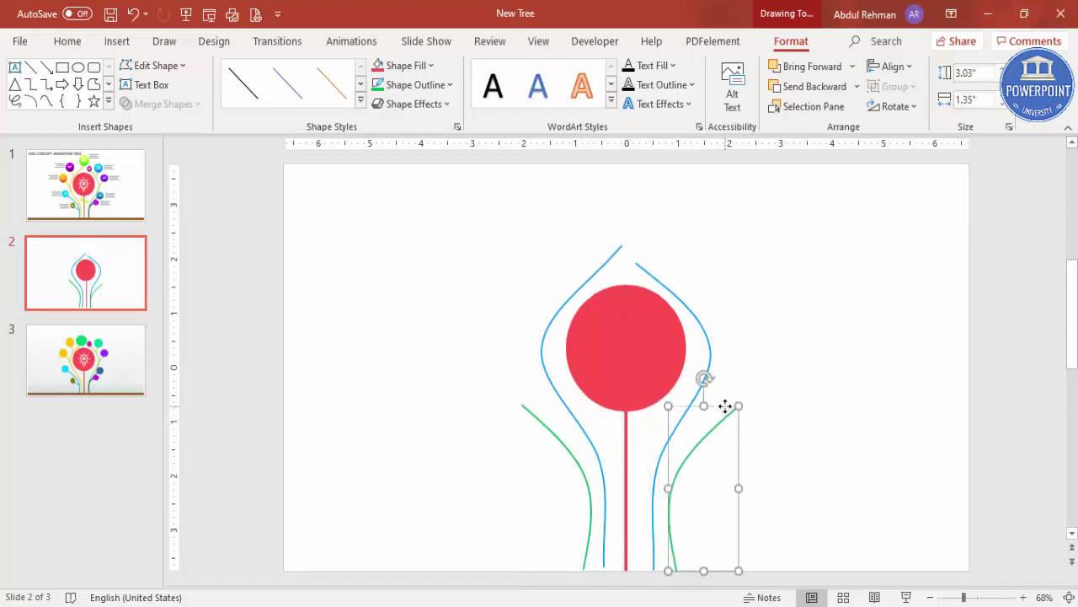
{"action": "left_click", "coordinate": [789, 459]}
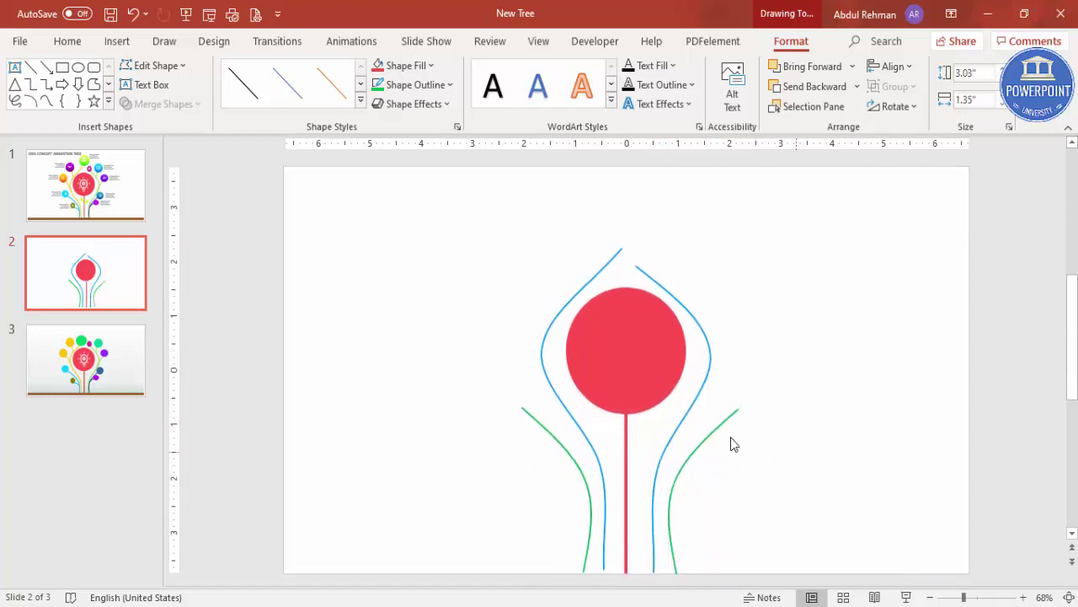
{"action": "left_click", "coordinate": [117, 40]}
Draw a rectangle bar across the slide's bottom edge with no outline.
{"action": "left_click", "coordinate": [261, 116]}
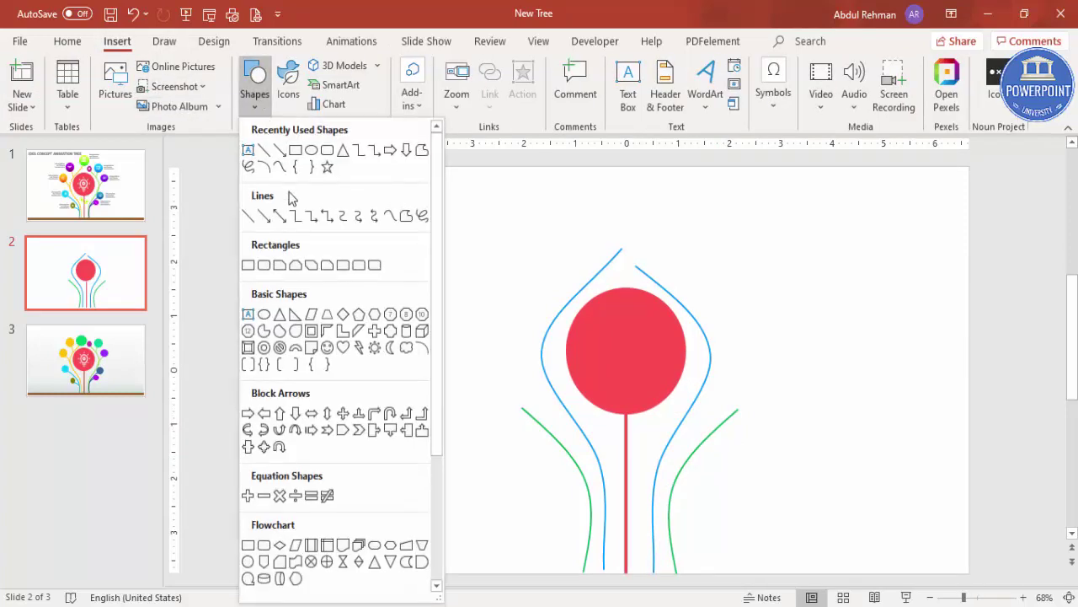
{"action": "left_click", "coordinate": [248, 265]}
{"action": "left_click_drag", "start_coordinate": [284, 545], "coordinate": [967, 571]}
{"action": "left_click", "coordinate": [445, 84]}
{"action": "left_click", "coordinate": [423, 316]}
Fill the bottom bar with brown from the standard colour palette.
{"action": "left_click", "coordinate": [403, 65]}
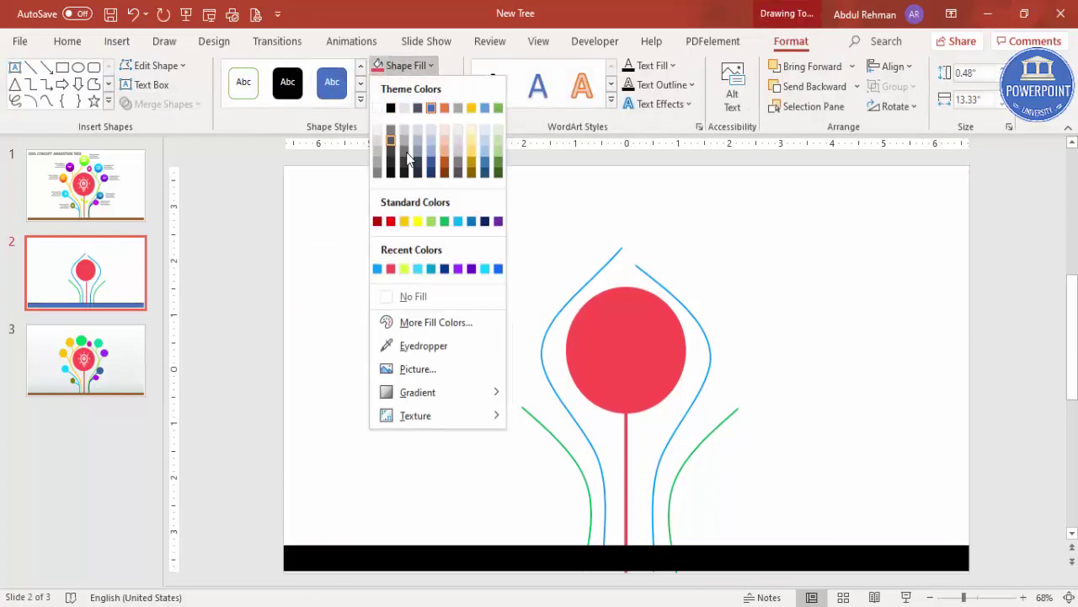
{"action": "left_click", "coordinate": [455, 328]}
{"action": "left_click", "coordinate": [441, 165]}
{"action": "left_click", "coordinate": [456, 317]}
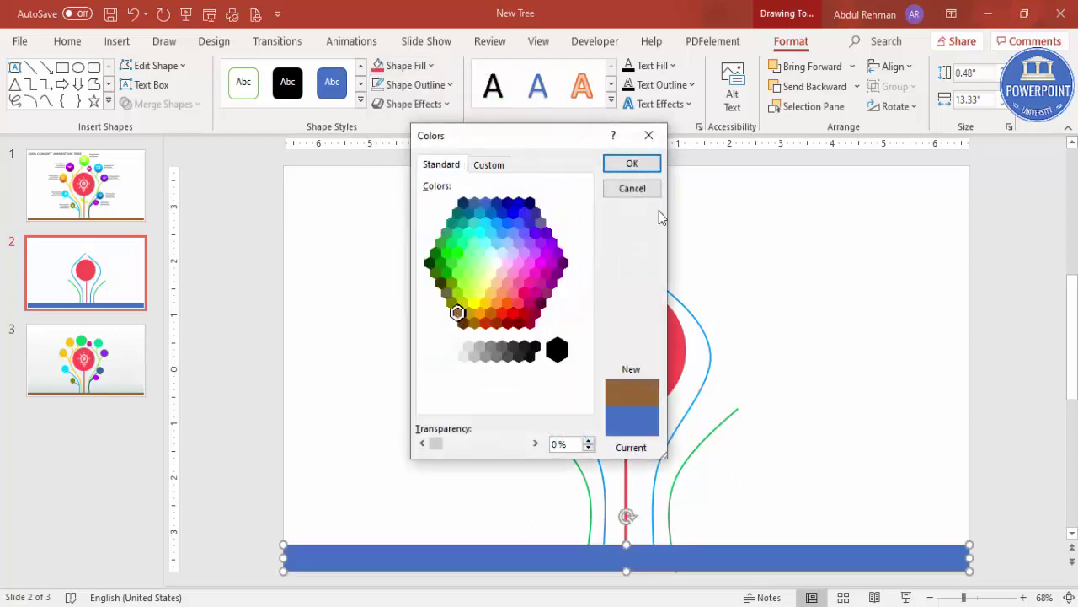
{"action": "left_click", "coordinate": [650, 163]}
{"action": "left_click", "coordinate": [777, 266]}
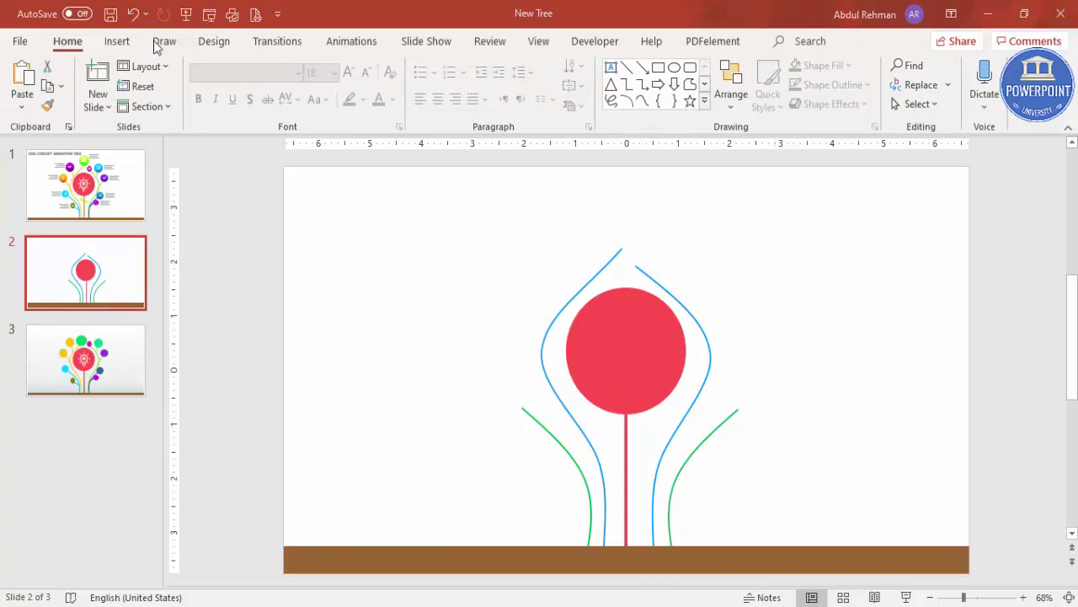
{"action": "left_click", "coordinate": [117, 41]}
Draw a small curved twig off the left blue curve.
{"action": "left_click", "coordinate": [255, 88]}
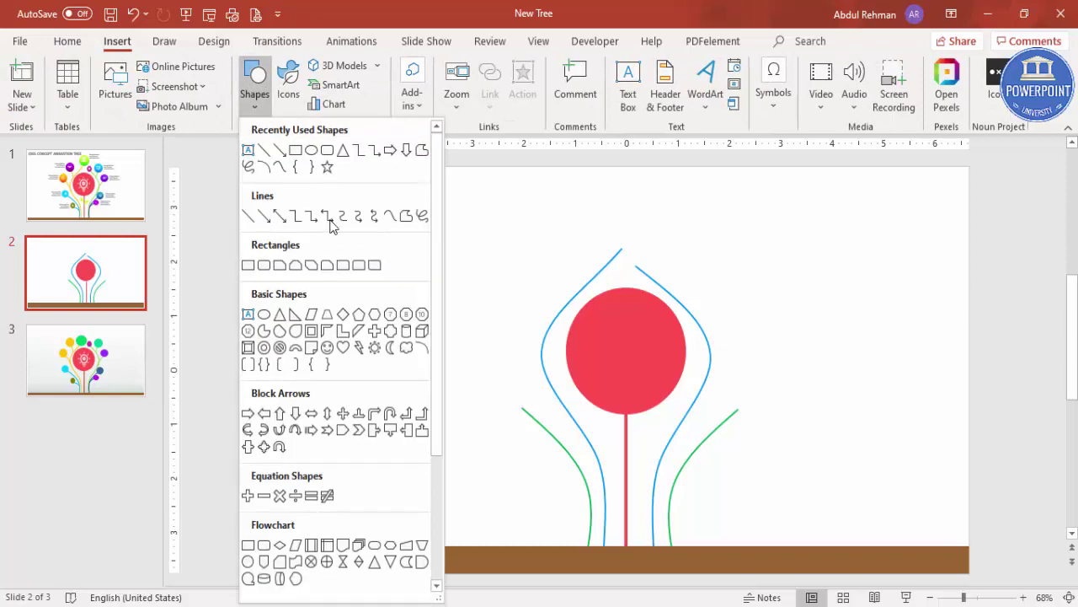
{"action": "left_click", "coordinate": [392, 219]}
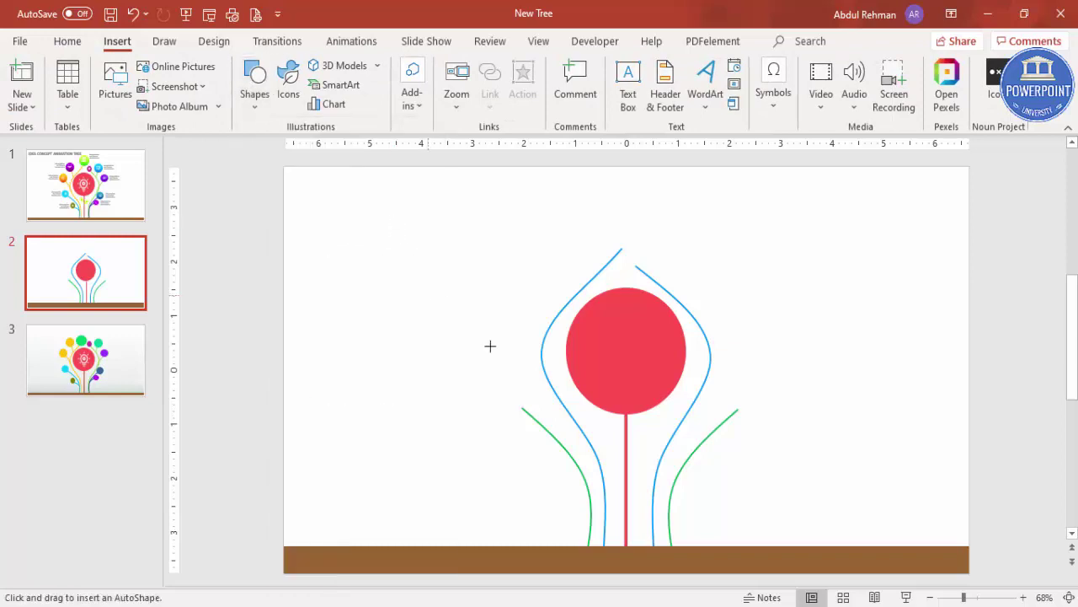
{"action": "left_click", "coordinate": [541, 384]}
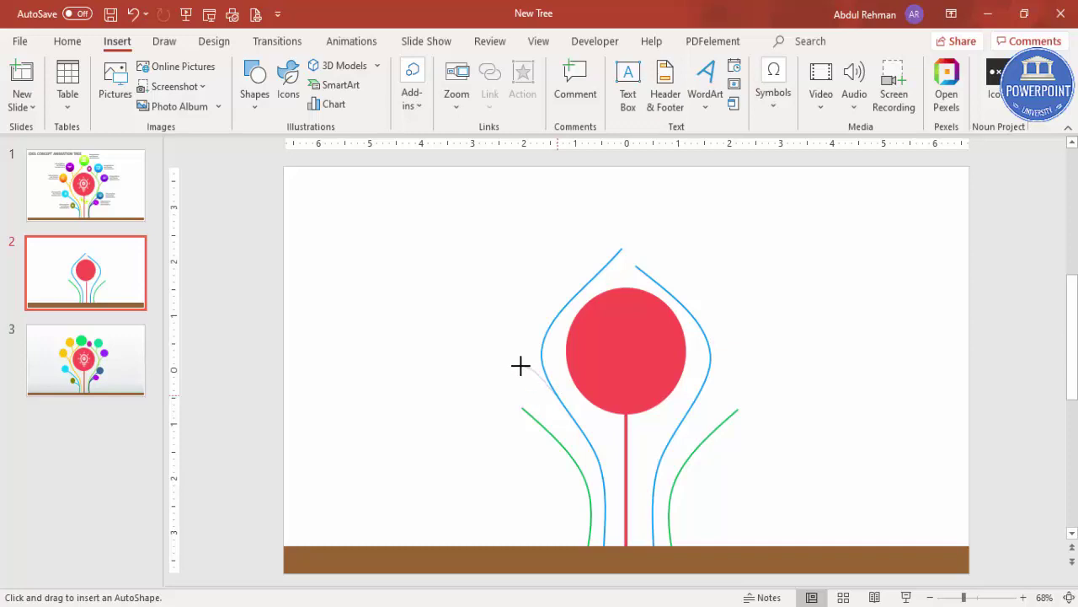
{"action": "double_click", "coordinate": [513, 363]}
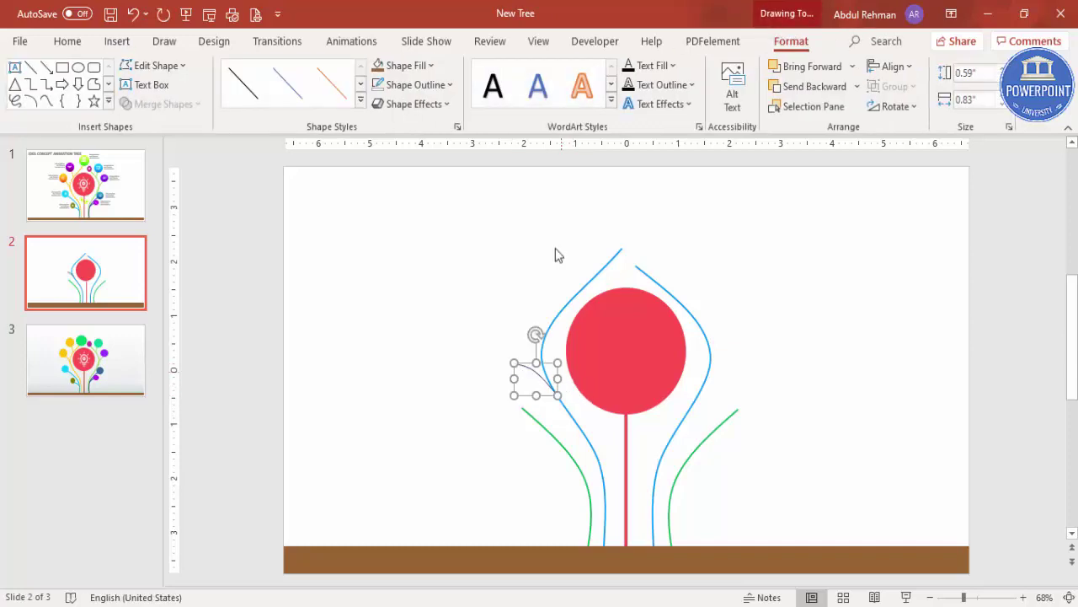
Make the twig blue at 2¼ pt and copy it higher up the left curve.
{"action": "left_click", "coordinate": [417, 84]}
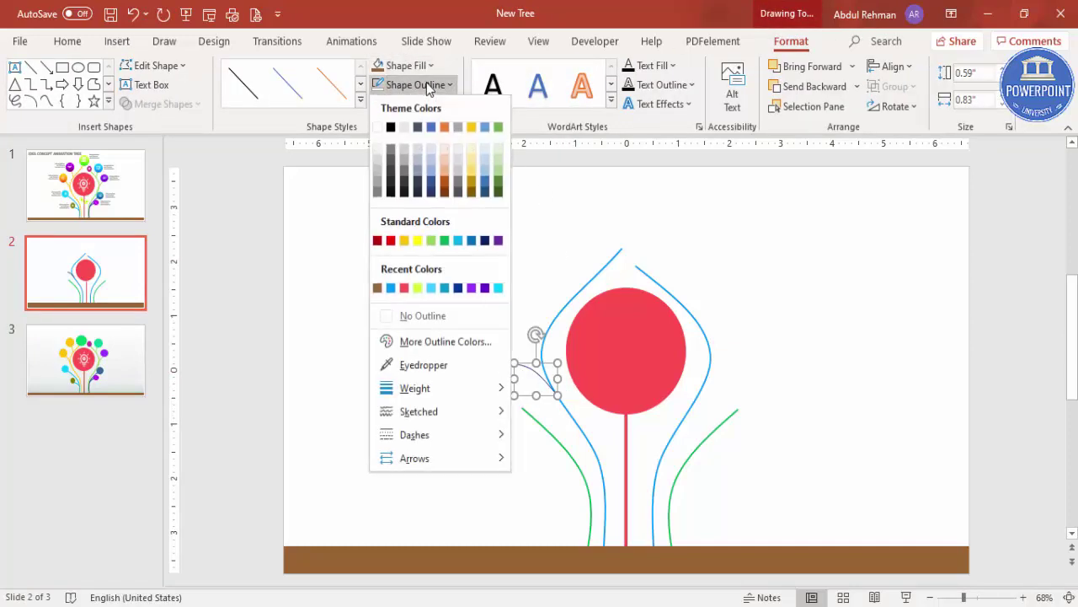
{"action": "left_click", "coordinate": [392, 289]}
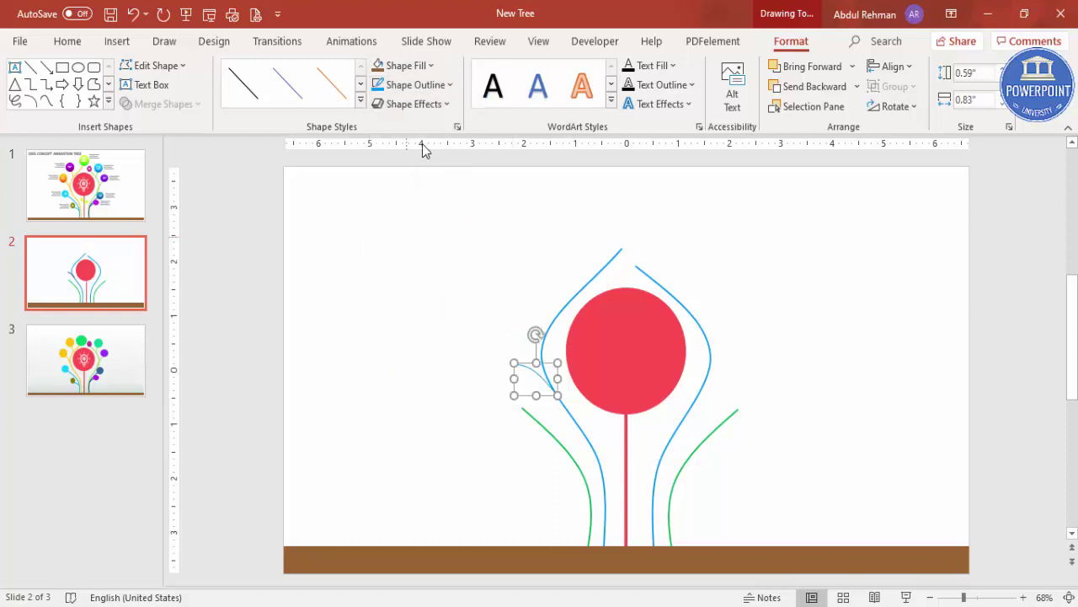
{"action": "left_click", "coordinate": [417, 85]}
{"action": "mouse_move", "coordinate": [444, 394]}
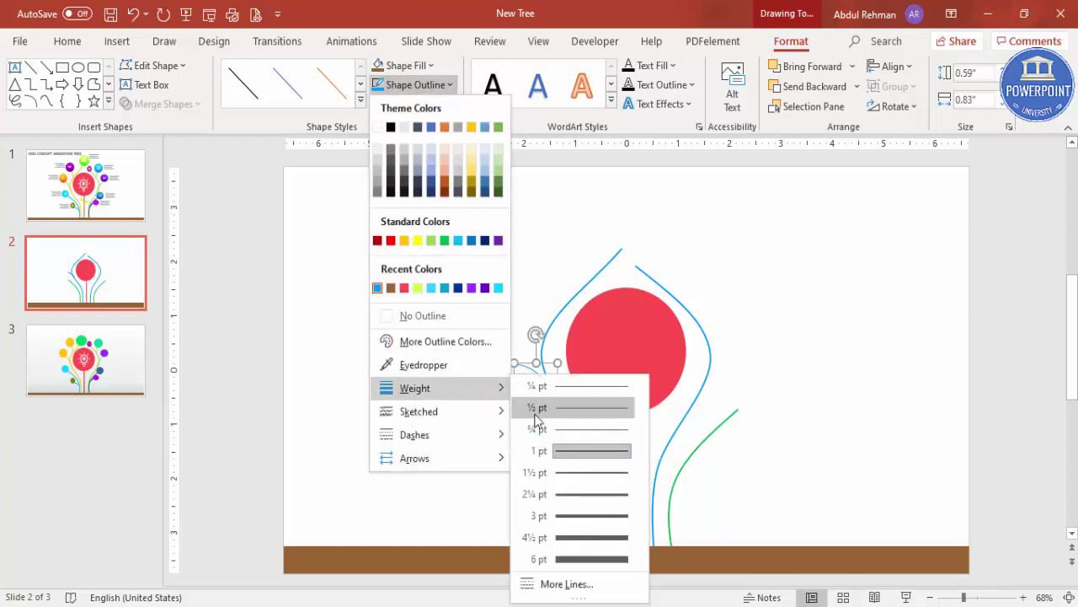
{"action": "left_click", "coordinate": [600, 502]}
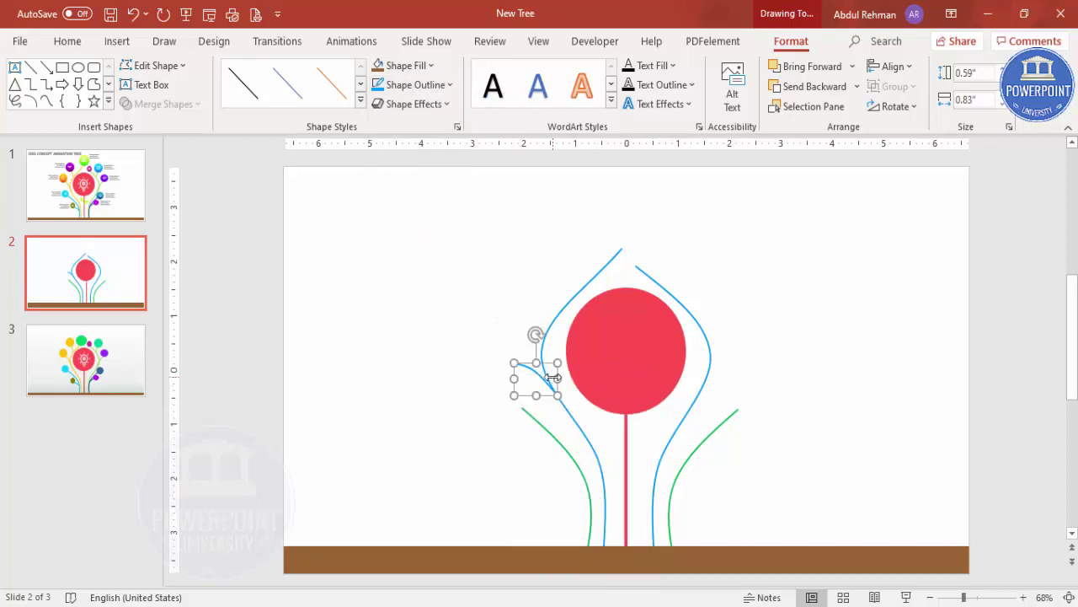
{"action": "left_click_drag", "start_coordinate": [556, 381], "coordinate": [554, 287], "text": "ctrl"}
Copy a twig to the right blue curve, flip it horizontally, and add a narrower duplicate.
{"action": "left_click", "coordinate": [521, 366]}
{"action": "left_click_drag", "start_coordinate": [554, 372], "coordinate": [716, 361]}
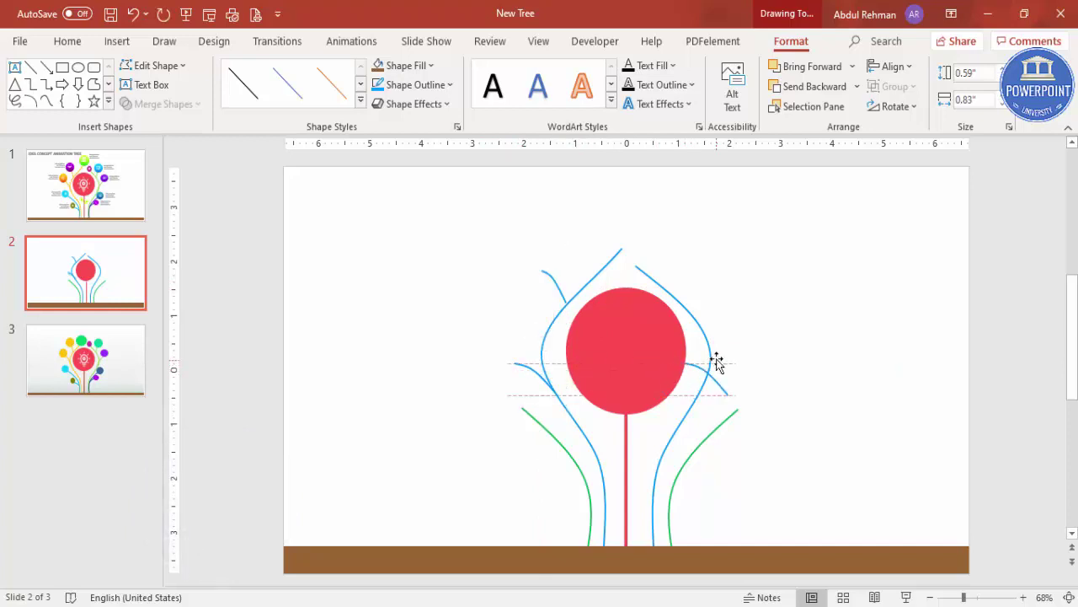
{"action": "left_click", "coordinate": [885, 108]}
{"action": "left_click", "coordinate": [933, 207]}
{"action": "mouse_move", "coordinate": [722, 363]}
{"action": "left_mouse_down"}
{"action": "mouse_move", "coordinate": [733, 364]}
{"action": "mouse_move", "coordinate": [720, 379]}
{"action": "mouse_move", "coordinate": [737, 353]}
{"action": "left_mouse_up"}
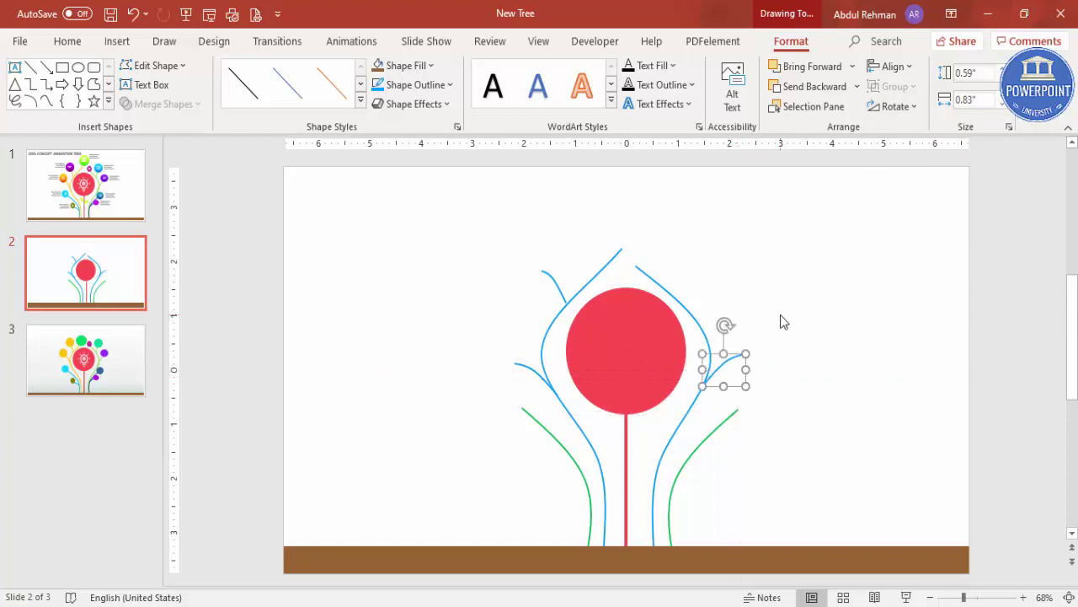
{"action": "key", "text": "ctrl+d"}
{"action": "left_click_drag", "start_coordinate": [937, 360], "coordinate": [701, 286]}
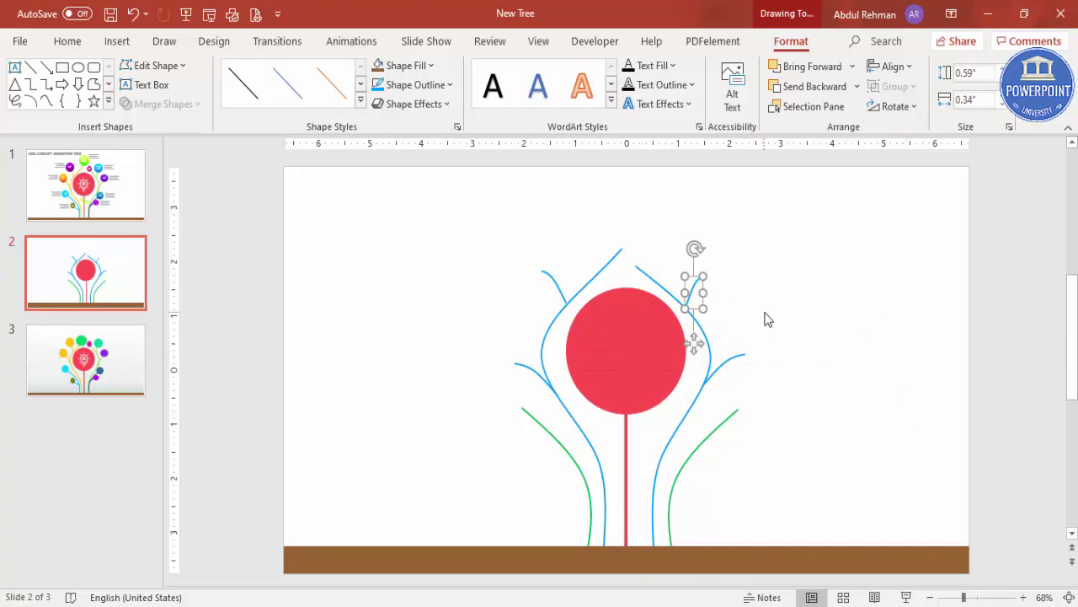
Copy a twig down, flip it horizontally, and place it beside the right green branch.
{"action": "left_click", "coordinate": [537, 369]}
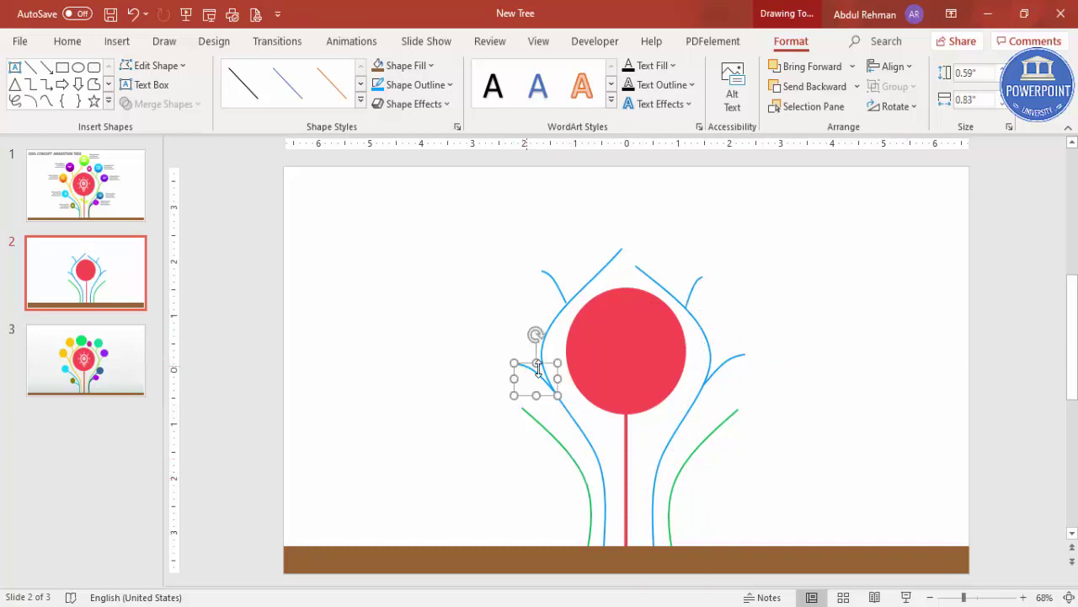
{"action": "left_click_drag", "start_coordinate": [576, 369], "coordinate": [767, 484]}
{"action": "left_click", "coordinate": [893, 108]}
{"action": "left_click", "coordinate": [939, 201]}
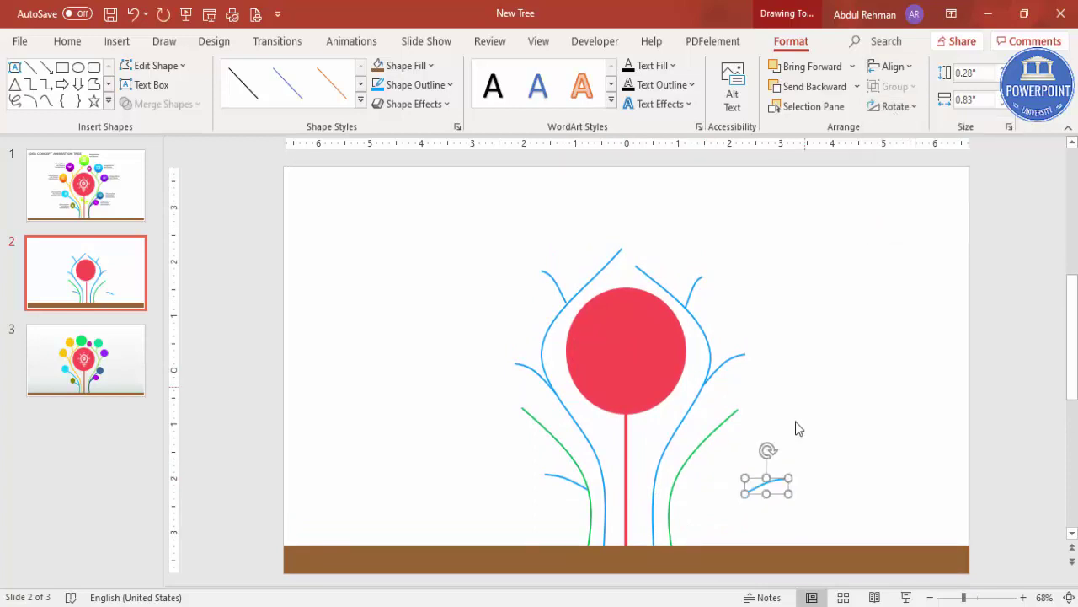
{"action": "left_click_drag", "start_coordinate": [766, 476], "coordinate": [706, 461]}
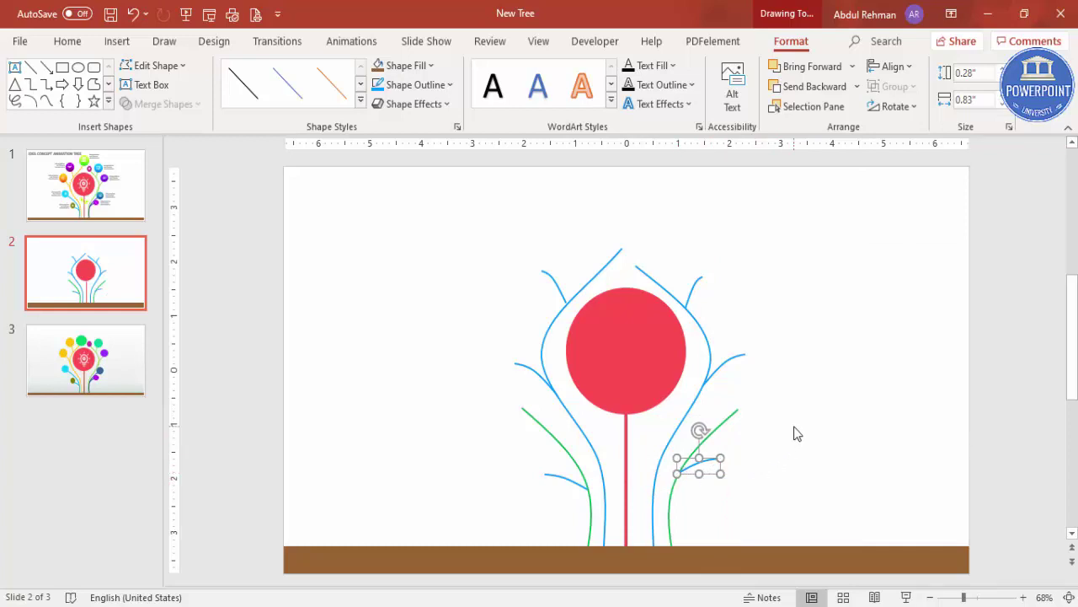
Draw a yellow-green circle with no outline above the top of the tree.
{"action": "left_click", "coordinate": [117, 40]}
{"action": "left_click", "coordinate": [253, 111]}
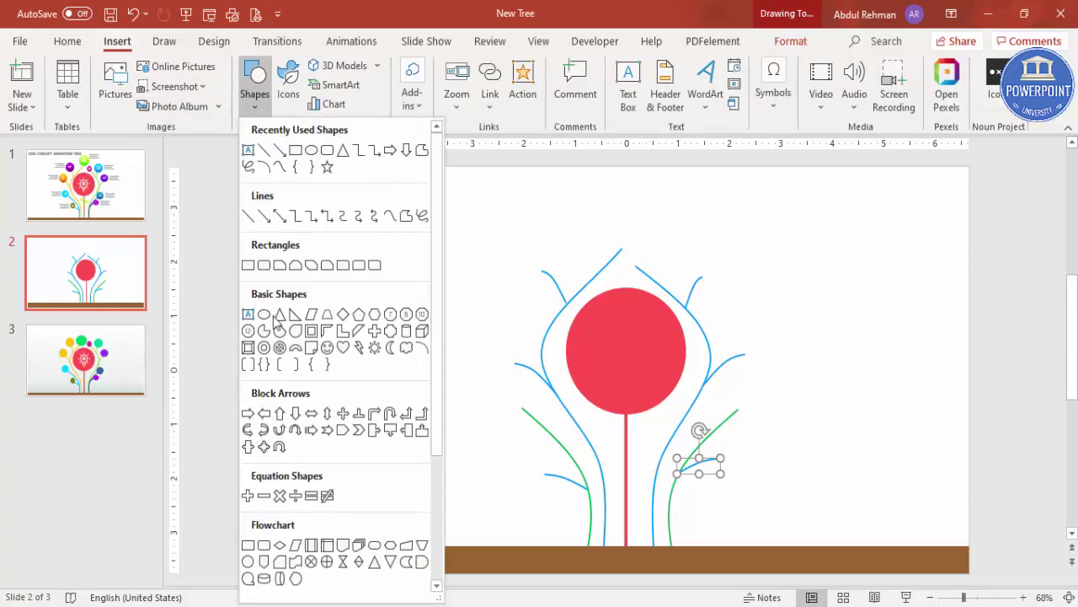
{"action": "left_click", "coordinate": [271, 319]}
{"action": "left_click_drag", "start_coordinate": [613, 233], "coordinate": [631, 257]}
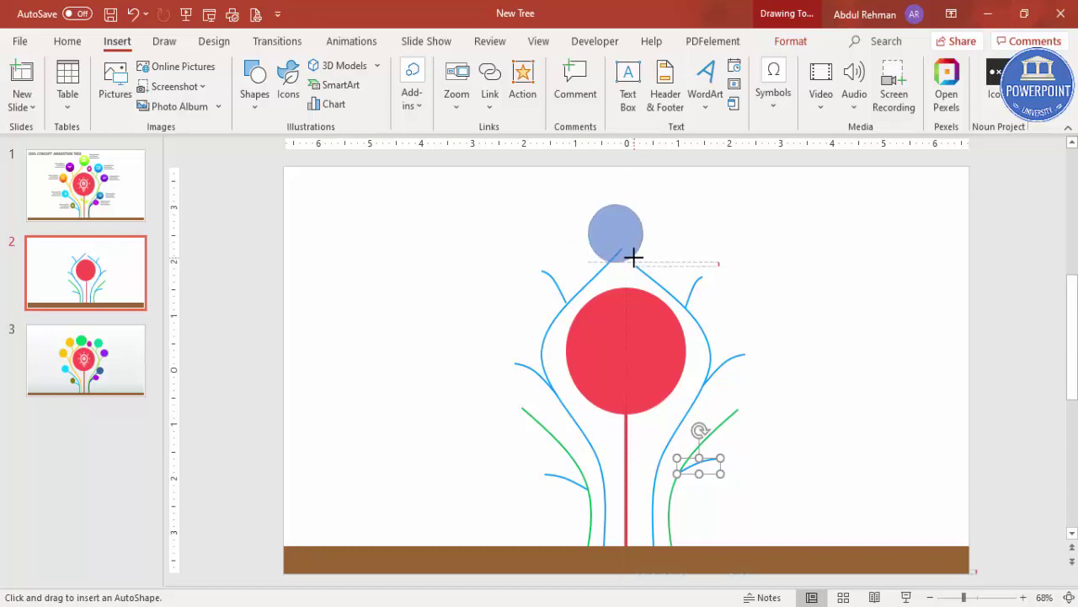
{"action": "left_click_drag", "start_coordinate": [633, 257], "coordinate": [651, 264]}
{"action": "left_click", "coordinate": [438, 85]}
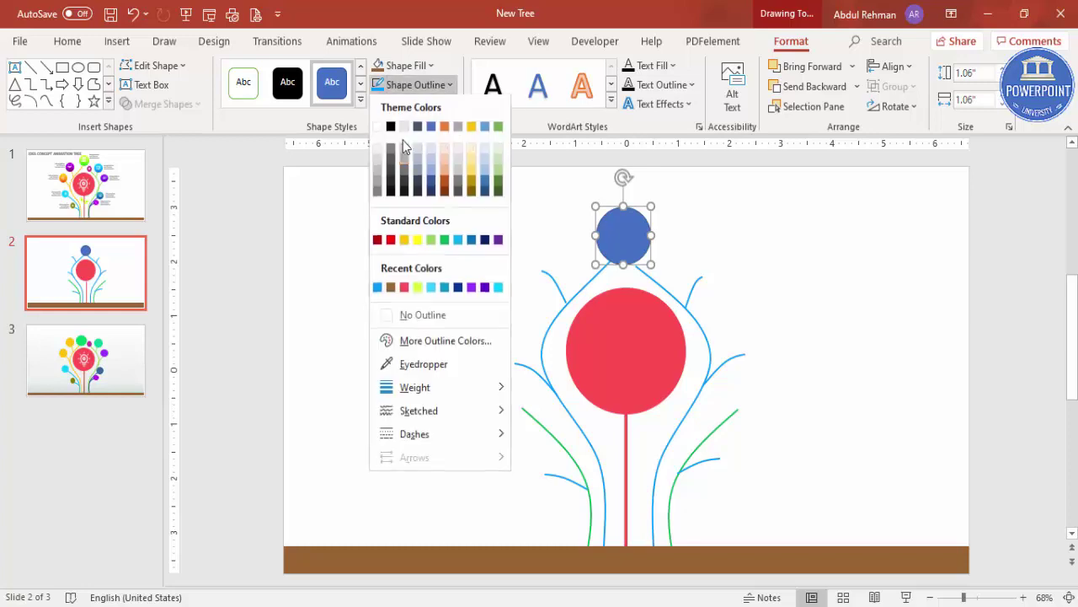
{"action": "left_click", "coordinate": [414, 314]}
{"action": "left_click", "coordinate": [402, 65]}
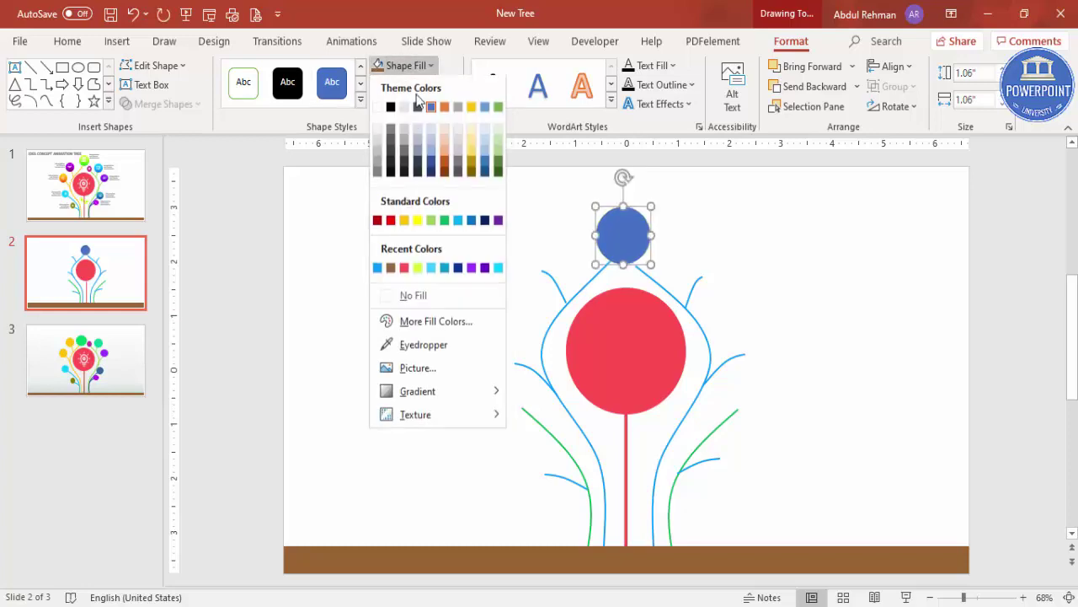
{"action": "left_click", "coordinate": [421, 269]}
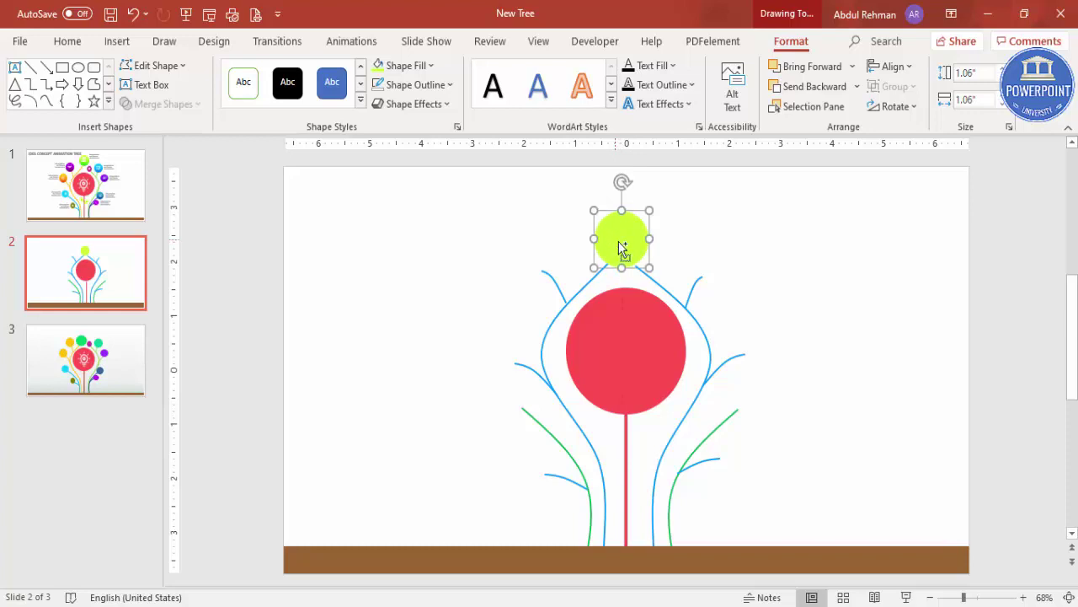
Copy the circle onto the left branch tips, shrinking the lowest to 0.68".
{"action": "left_click_drag", "start_coordinate": [621, 248], "coordinate": [531, 261]}
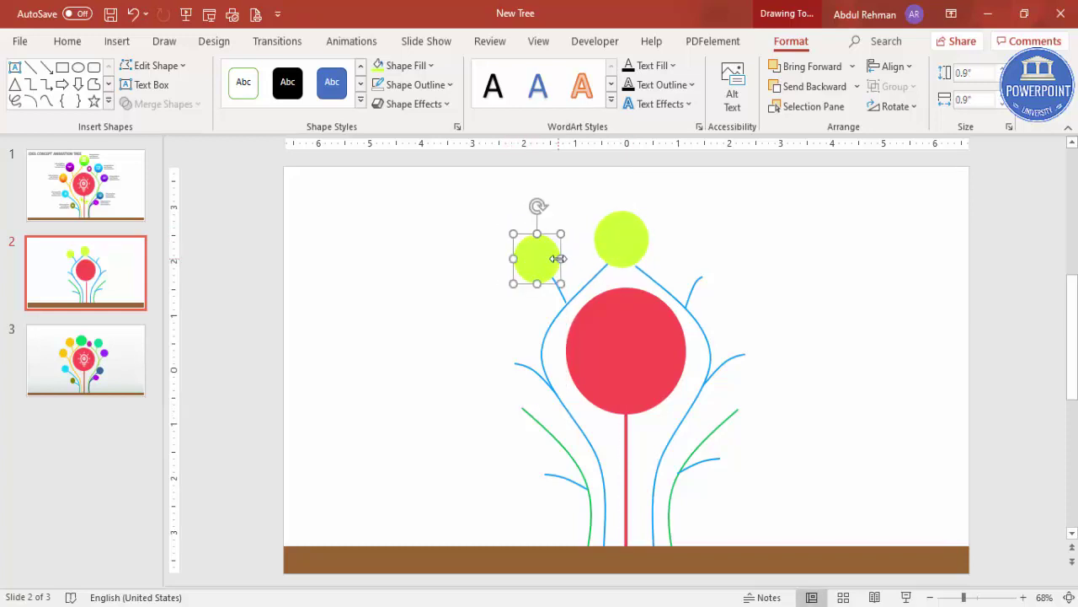
{"action": "key", "text": "ctrl+d"}
{"action": "left_click_drag", "start_coordinate": [466, 281], "coordinate": [511, 361]}
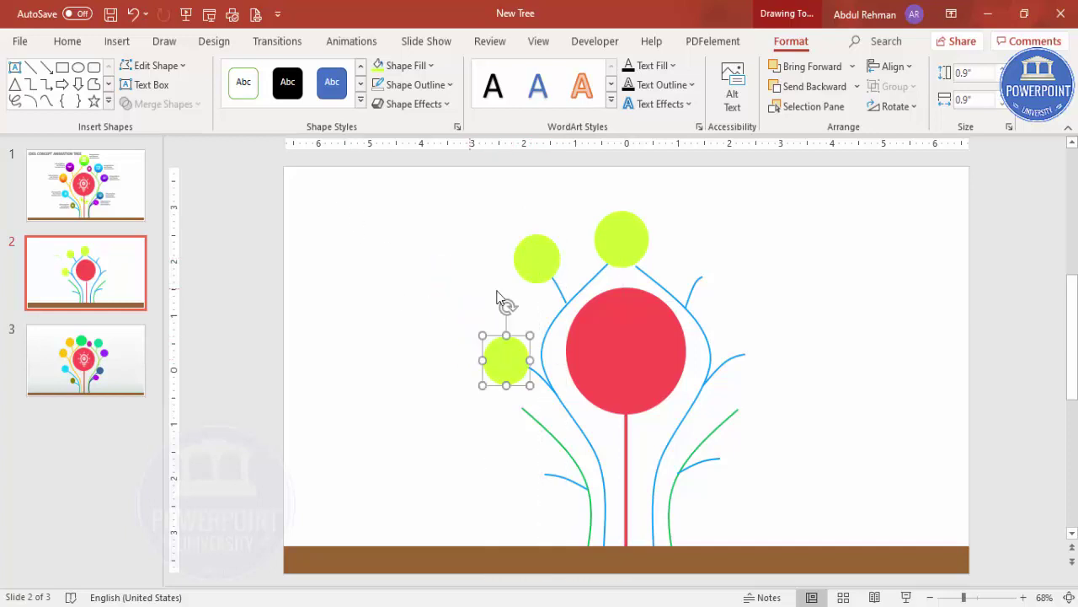
{"action": "key", "text": "ctrl+d"}
{"action": "left_click_drag", "start_coordinate": [452, 435], "coordinate": [521, 421]}
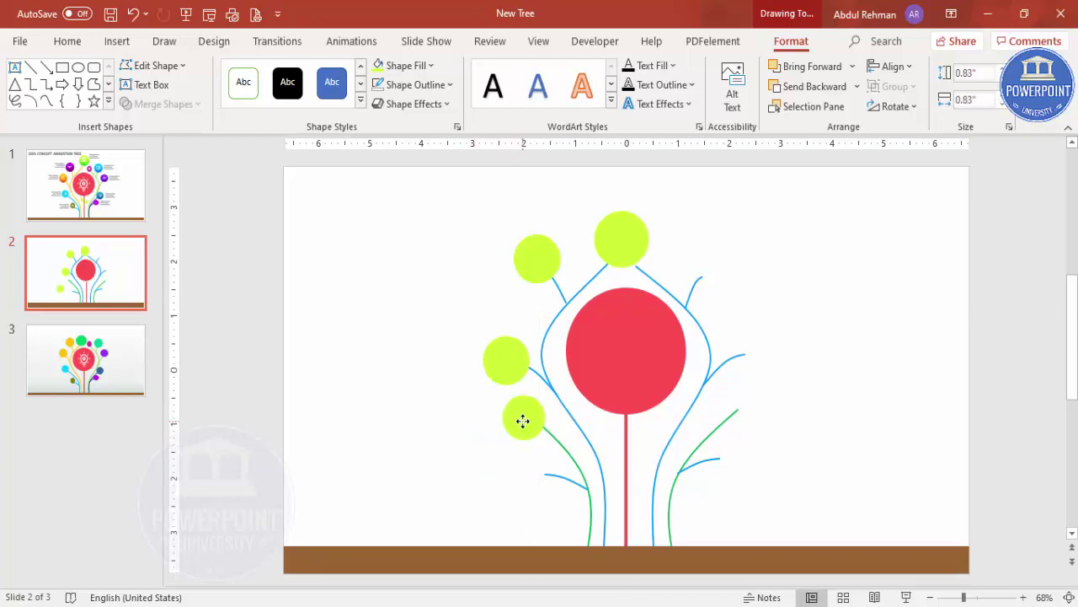
{"action": "key", "text": "ctrl+d"}
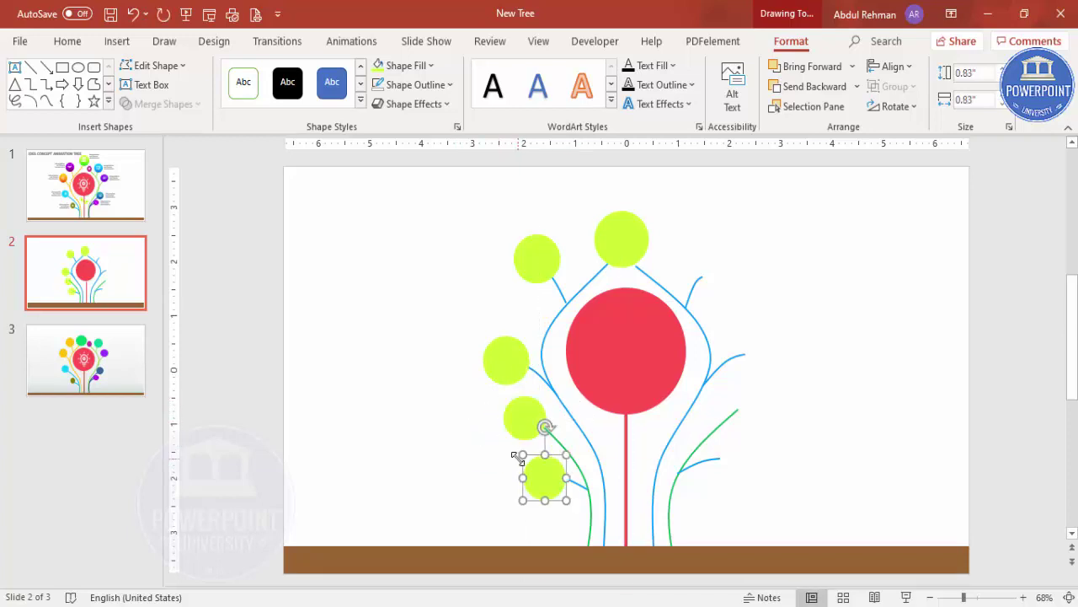
{"action": "left_click_drag", "start_coordinate": [523, 455], "coordinate": [542, 474]}
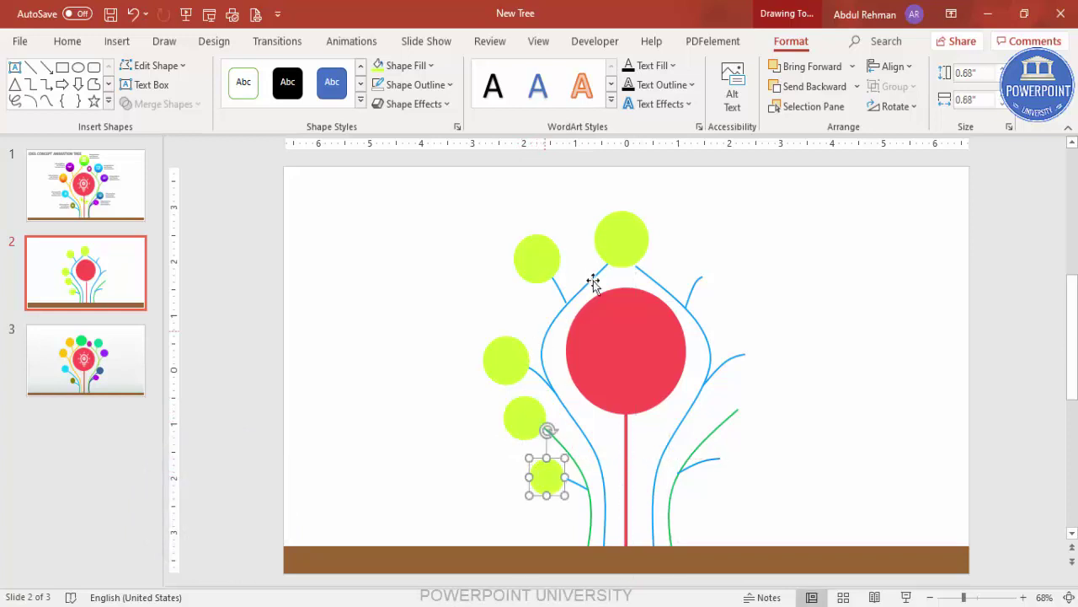
{"action": "left_click", "coordinate": [659, 283]}
Edit points on the upper-right blue curve, lowering its top end below the top circle.
{"action": "right_click", "coordinate": [659, 283]}
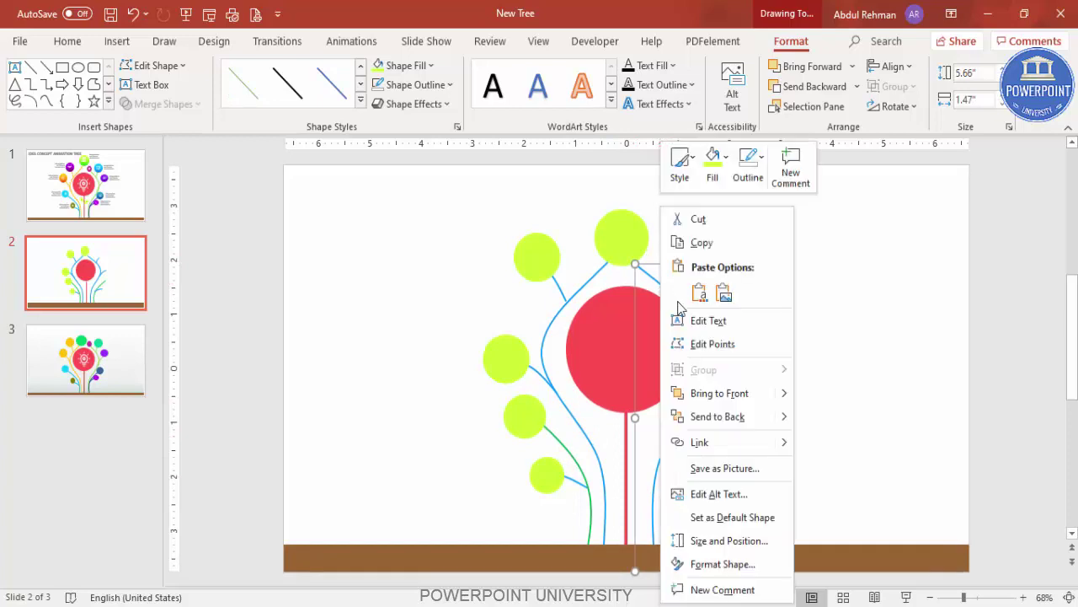
{"action": "left_click", "coordinate": [740, 345]}
{"action": "left_click_drag", "start_coordinate": [634, 268], "coordinate": [690, 301]}
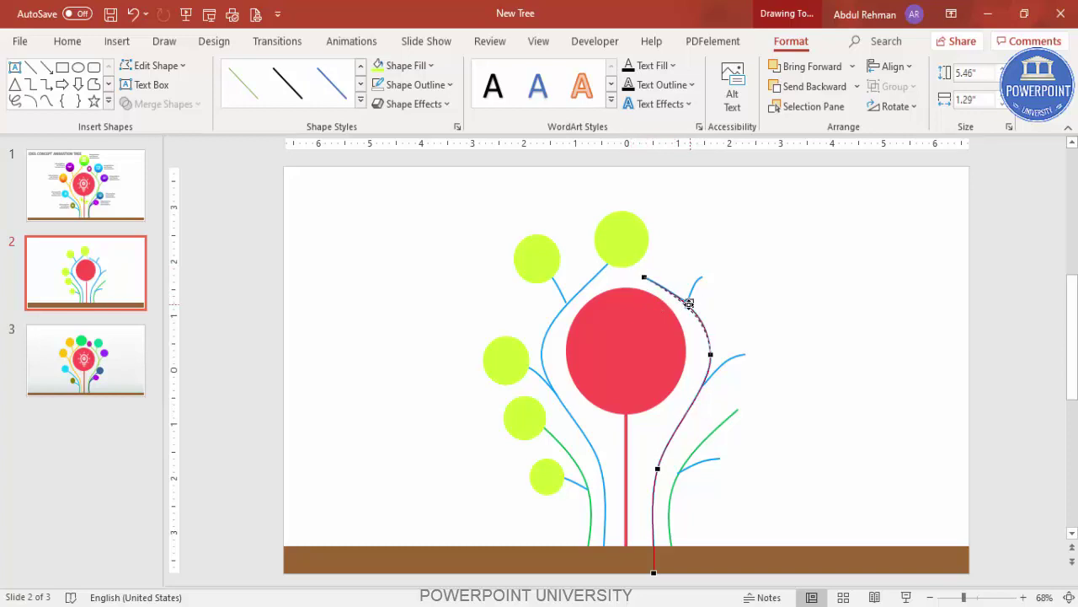
{"action": "left_click", "coordinate": [744, 308]}
Move a small circle above the red centre and copy circles onto the right branch tips.
{"action": "left_click", "coordinate": [544, 476]}
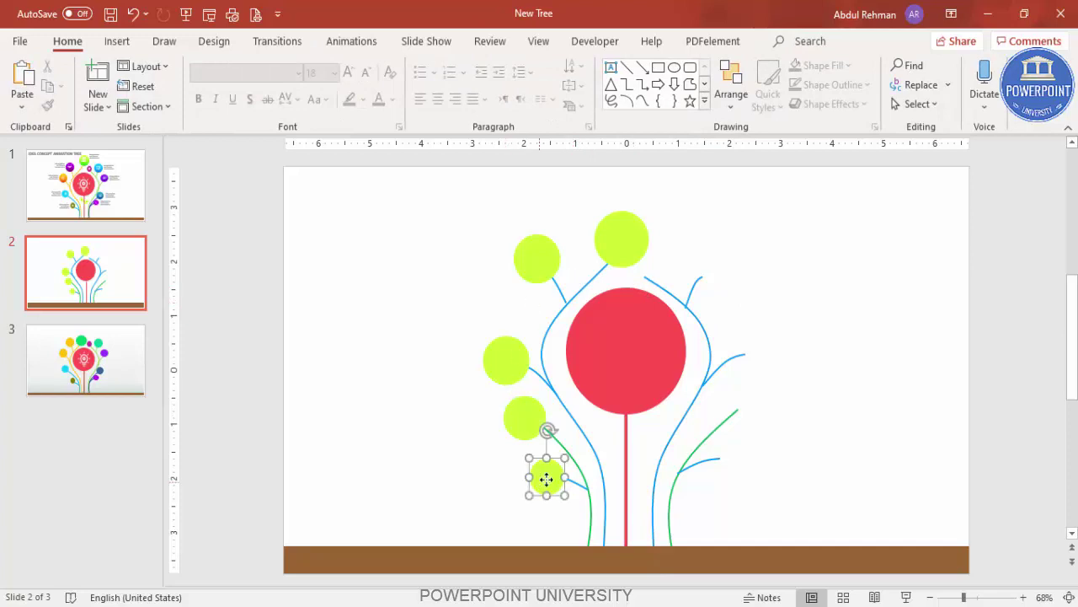
{"action": "left_click_drag", "start_coordinate": [533, 471], "coordinate": [653, 276]}
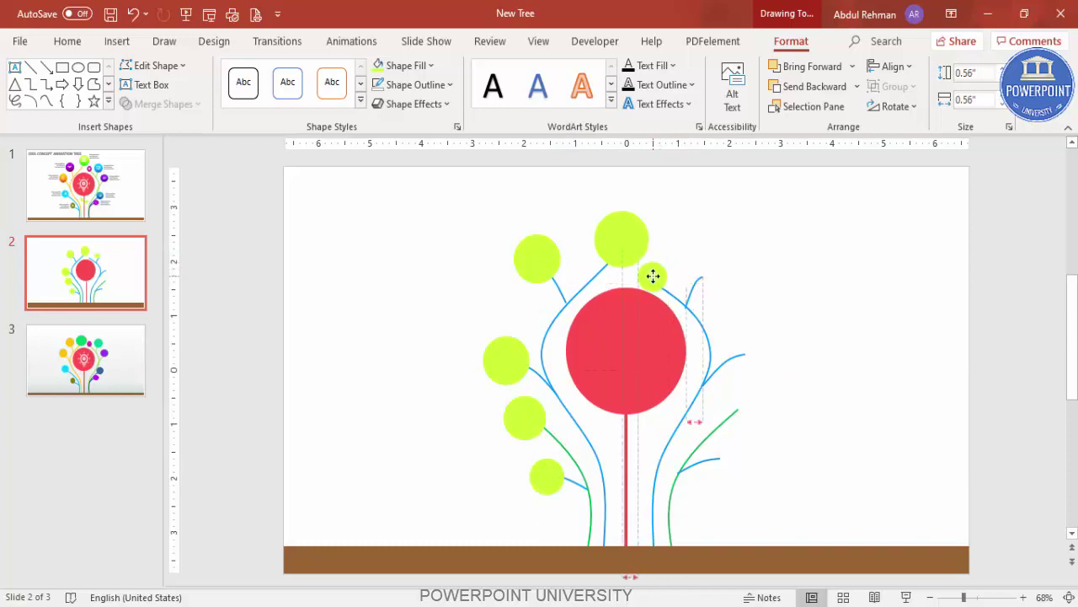
{"action": "left_click", "coordinate": [542, 257]}
{"action": "left_click_drag", "start_coordinate": [543, 257], "coordinate": [726, 457]}
{"action": "left_click", "coordinate": [849, 415]}
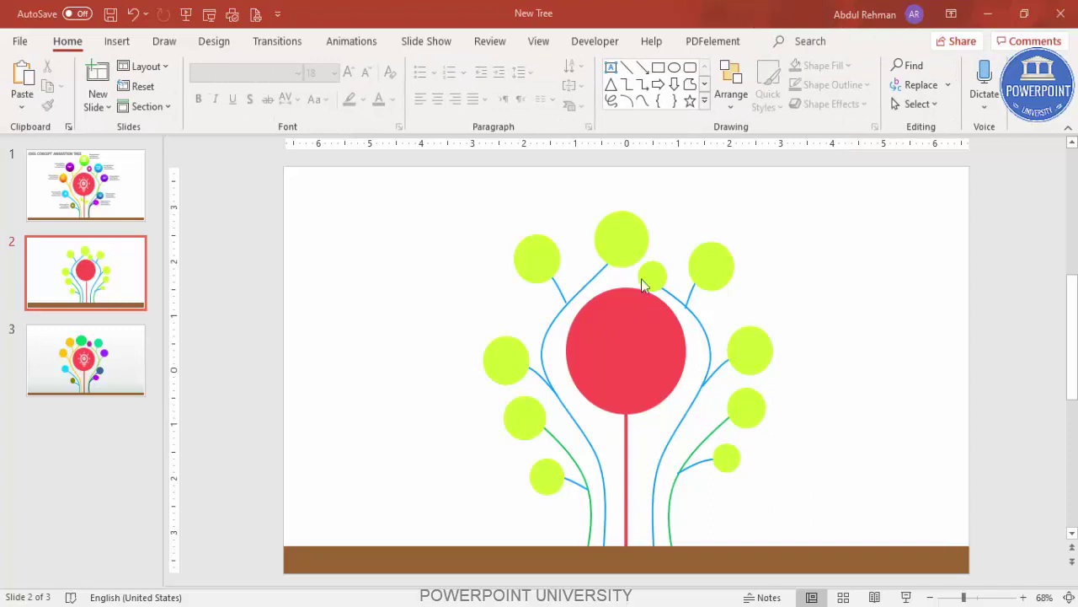
Switch the top circle to a gradient fill and remove the extra gradient stops.
{"action": "left_click", "coordinate": [623, 232]}
{"action": "right_click", "coordinate": [616, 234]}
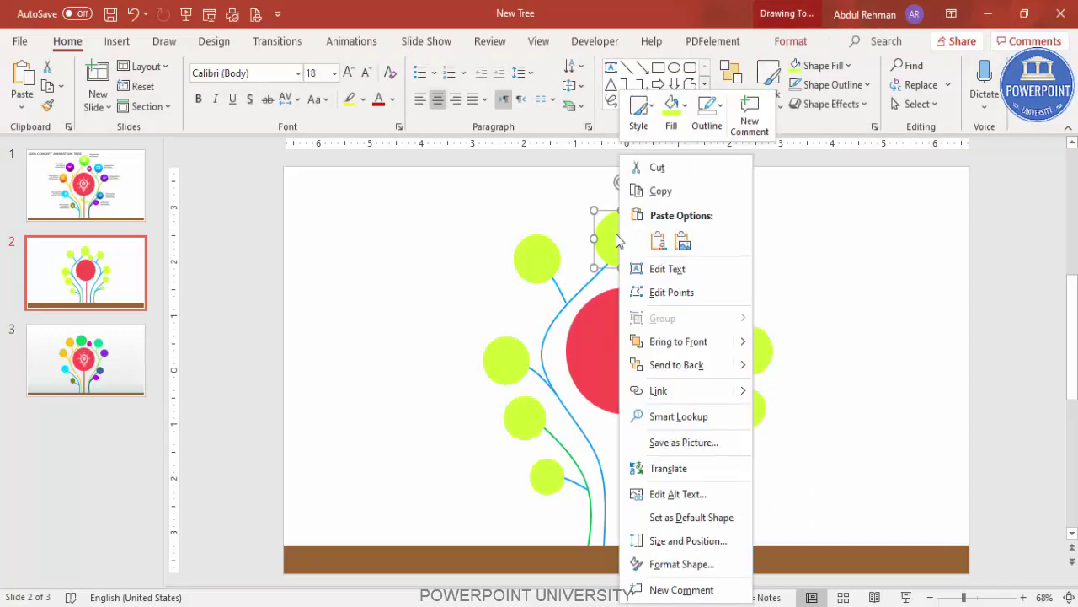
{"action": "left_click", "coordinate": [696, 561]}
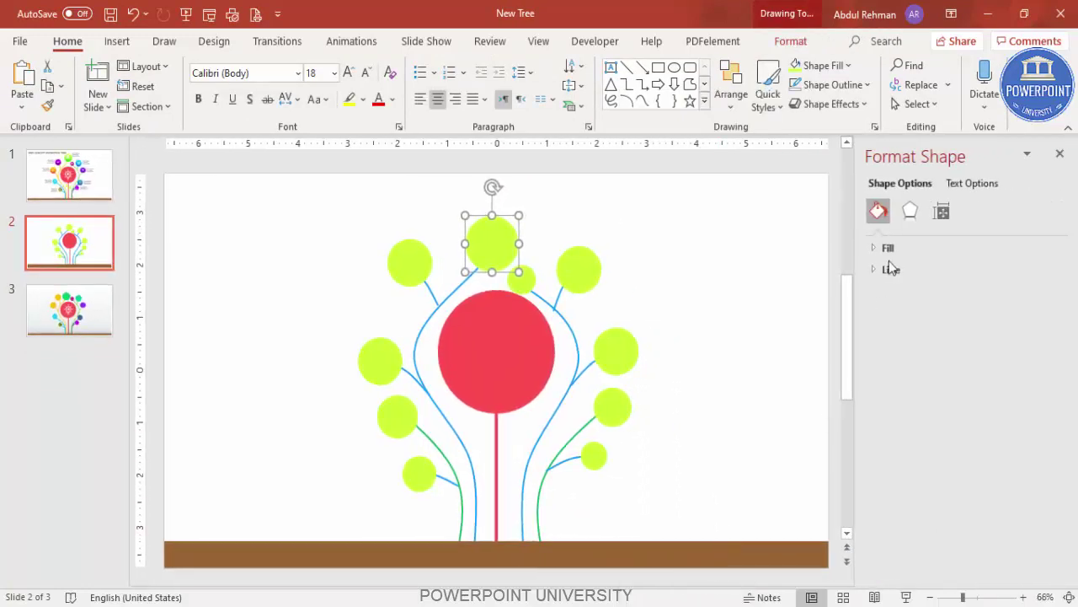
{"action": "left_click", "coordinate": [873, 248]}
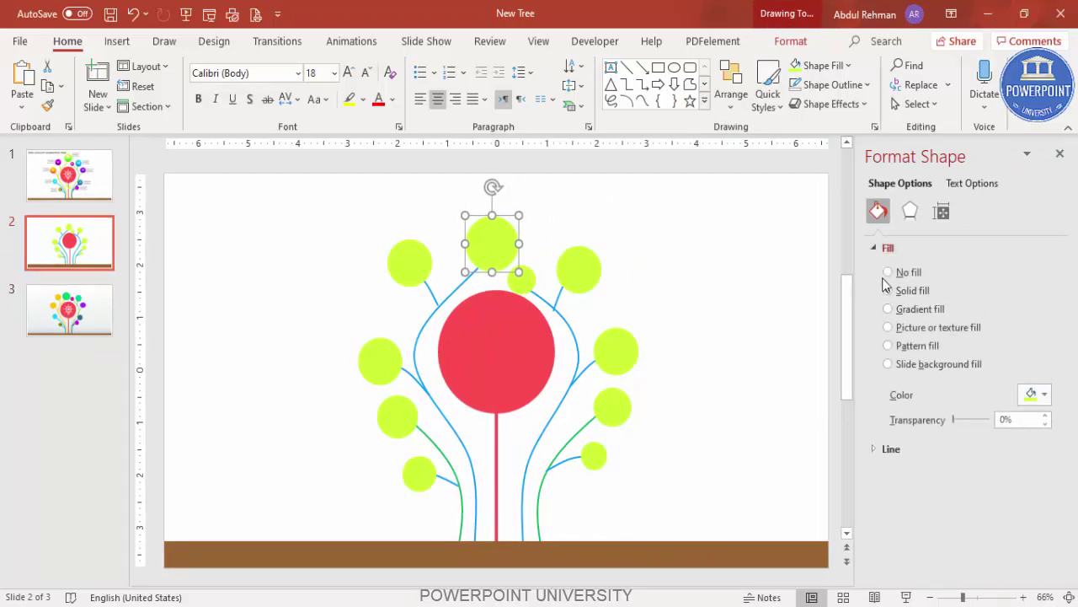
{"action": "left_click", "coordinate": [920, 310]}
{"action": "left_click", "coordinate": [977, 521]}
{"action": "left_click", "coordinate": [1042, 513]}
{"action": "left_click", "coordinate": [1042, 513]}
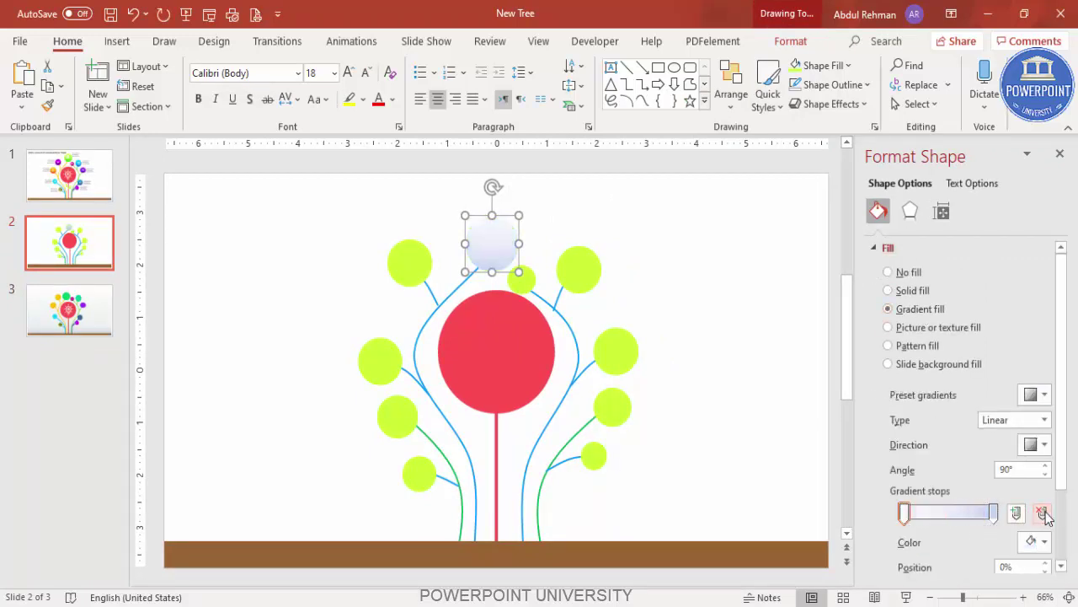
Set the right gradient stop to green.
{"action": "left_click", "coordinate": [994, 513]}
{"action": "left_click", "coordinate": [1028, 543]}
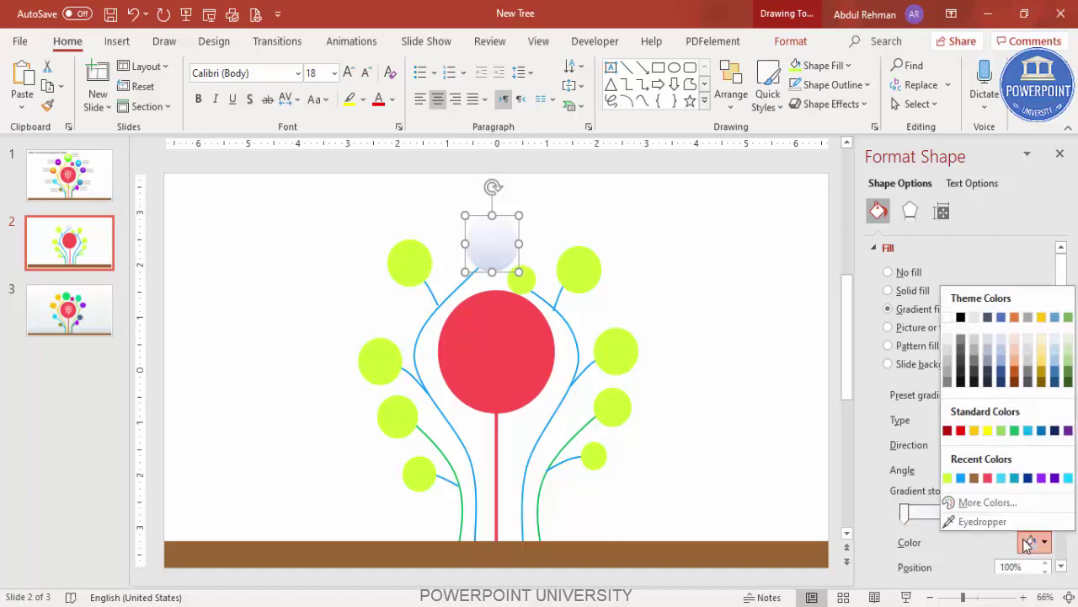
{"action": "left_click", "coordinate": [994, 505]}
{"action": "left_click", "coordinate": [453, 166]}
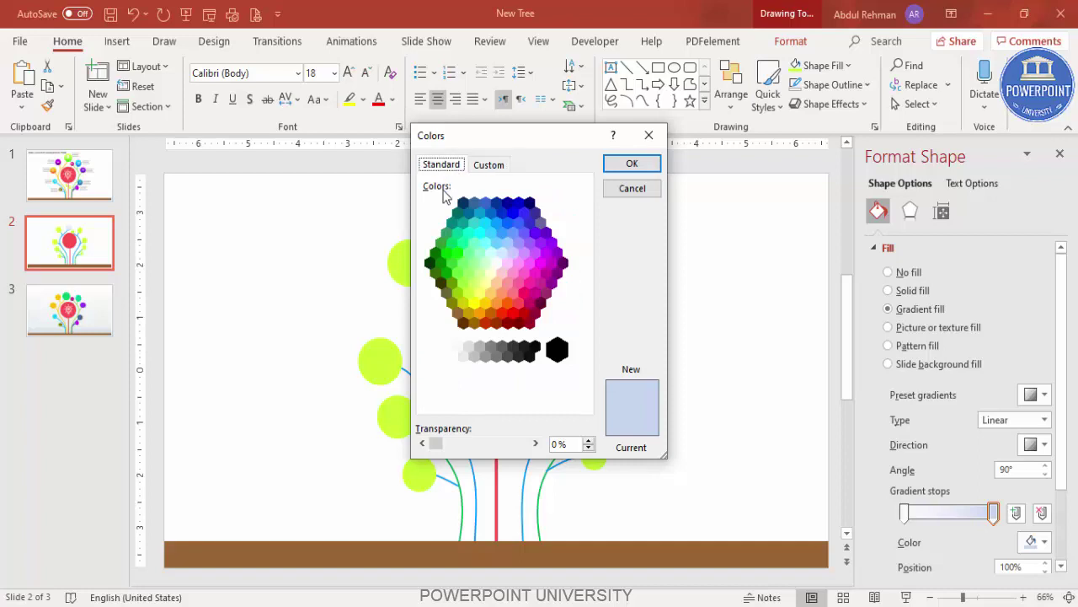
{"action": "left_click", "coordinate": [459, 266]}
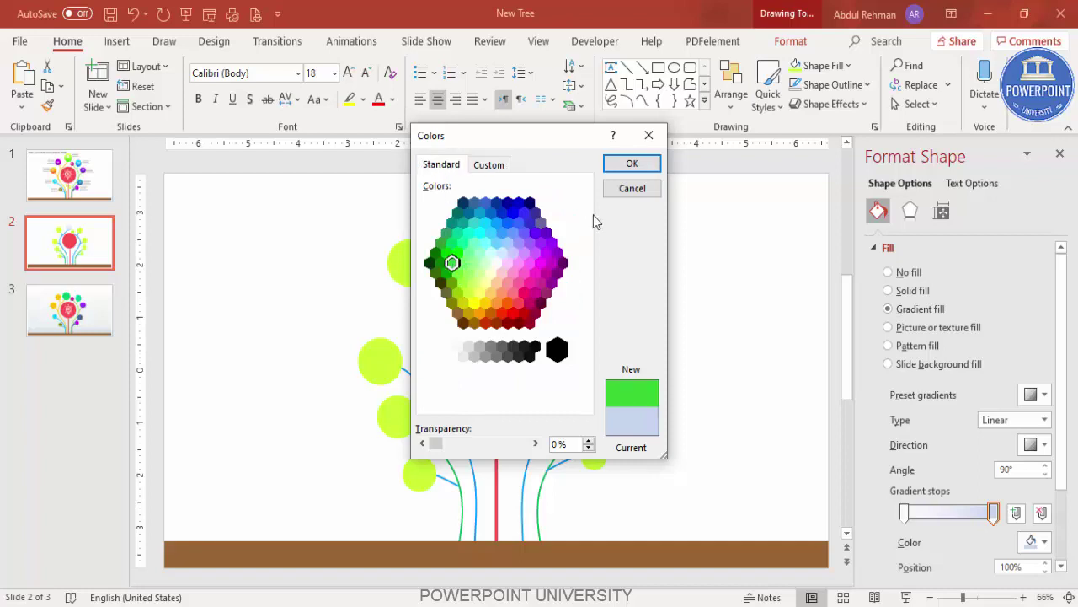
{"action": "left_click", "coordinate": [632, 163]}
Set the left gradient stop to yellow-green.
{"action": "left_click", "coordinate": [905, 513]}
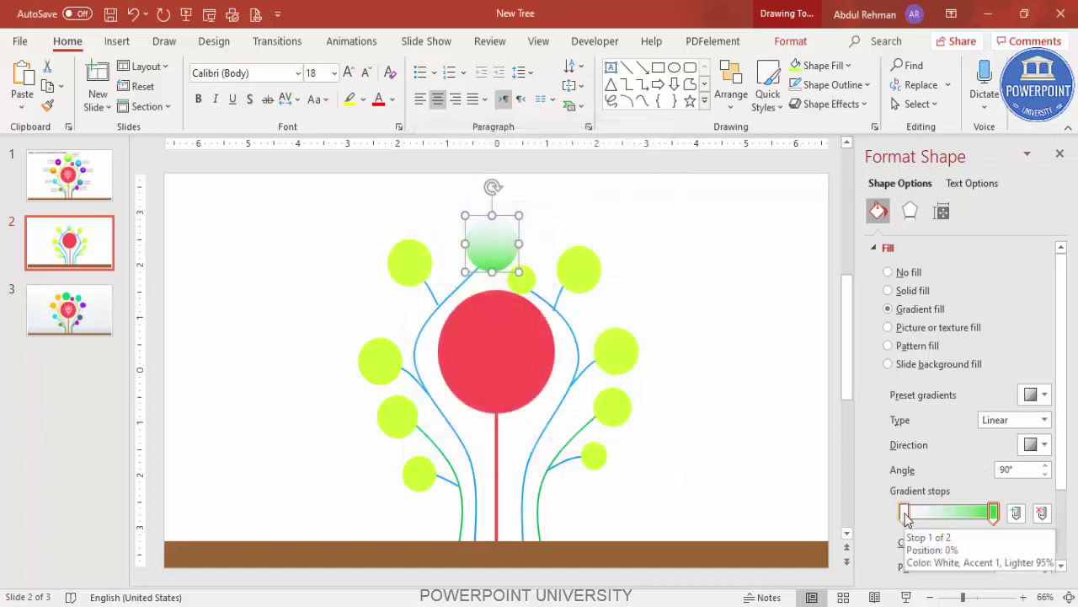
{"action": "left_click", "coordinate": [1038, 542]}
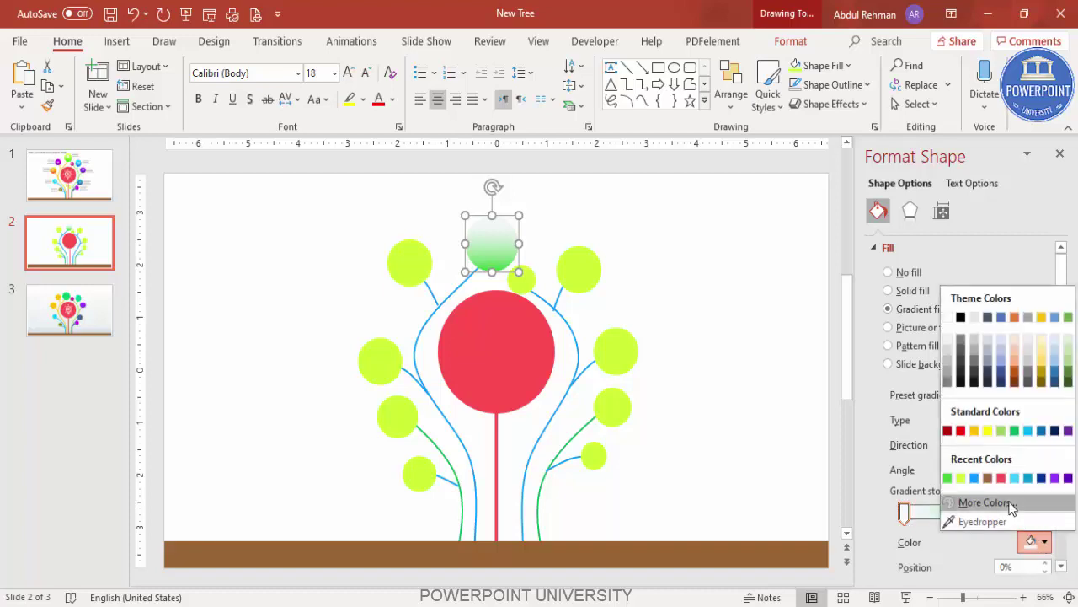
{"action": "left_click", "coordinate": [994, 568]}
{"action": "left_click", "coordinate": [442, 164]}
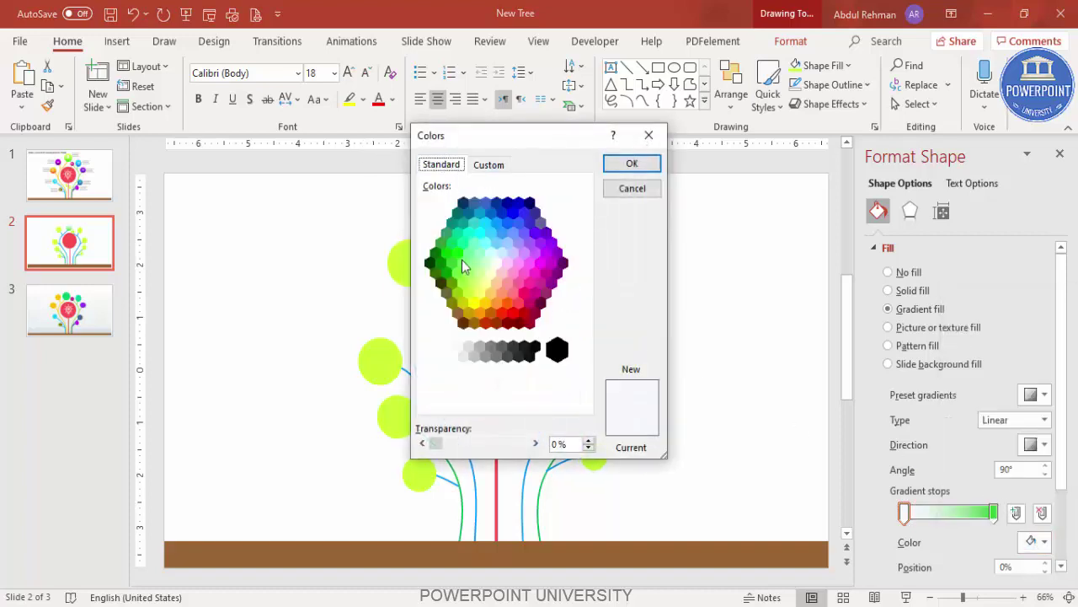
{"action": "left_click", "coordinate": [468, 293]}
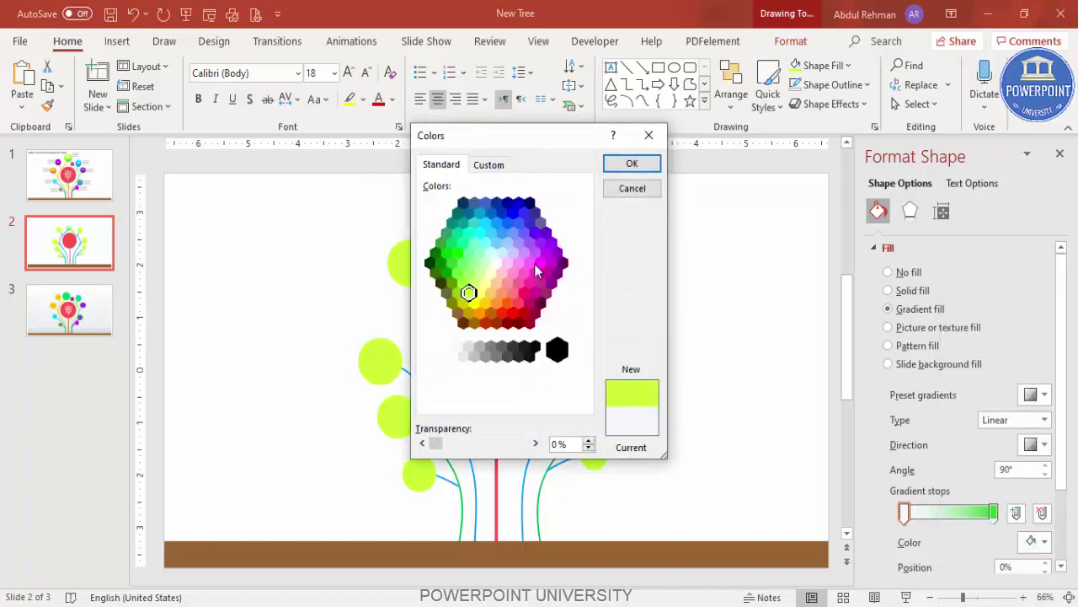
{"action": "left_click", "coordinate": [631, 165]}
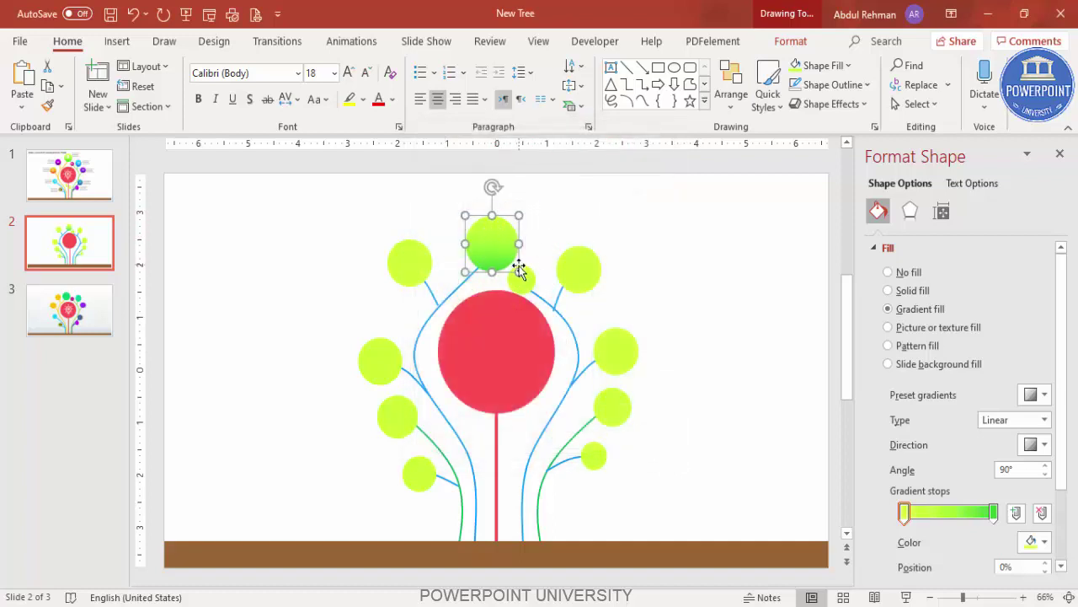
{"action": "left_click", "coordinate": [414, 264]}
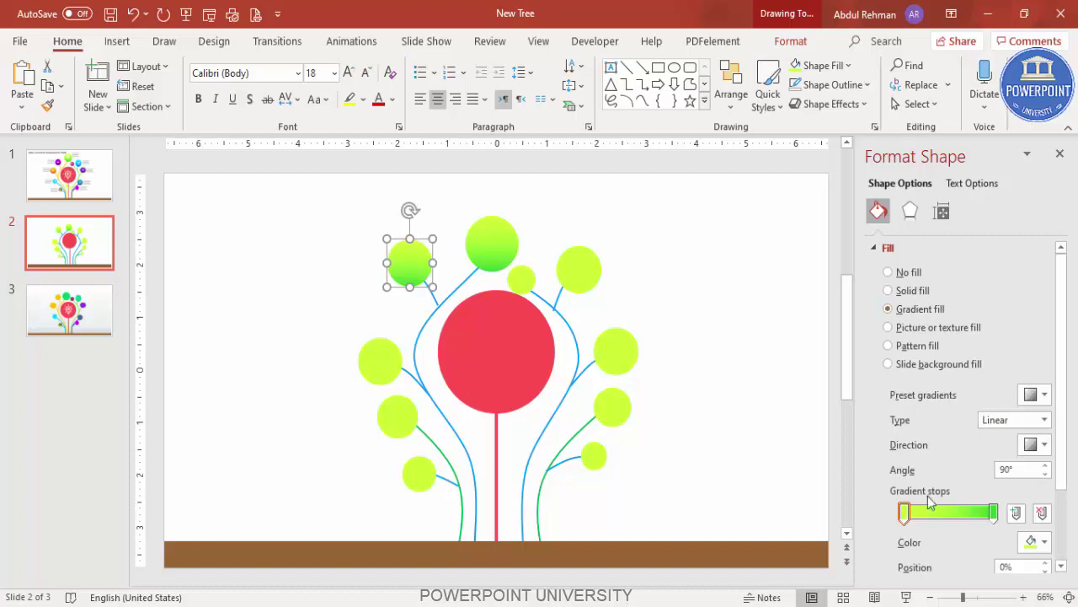
Recolour the upper-left circle's gradient: dark orange-red right stop, gold left stop.
{"action": "left_click", "coordinate": [994, 512]}
{"action": "left_click", "coordinate": [1035, 541]}
{"action": "left_click", "coordinate": [995, 504]}
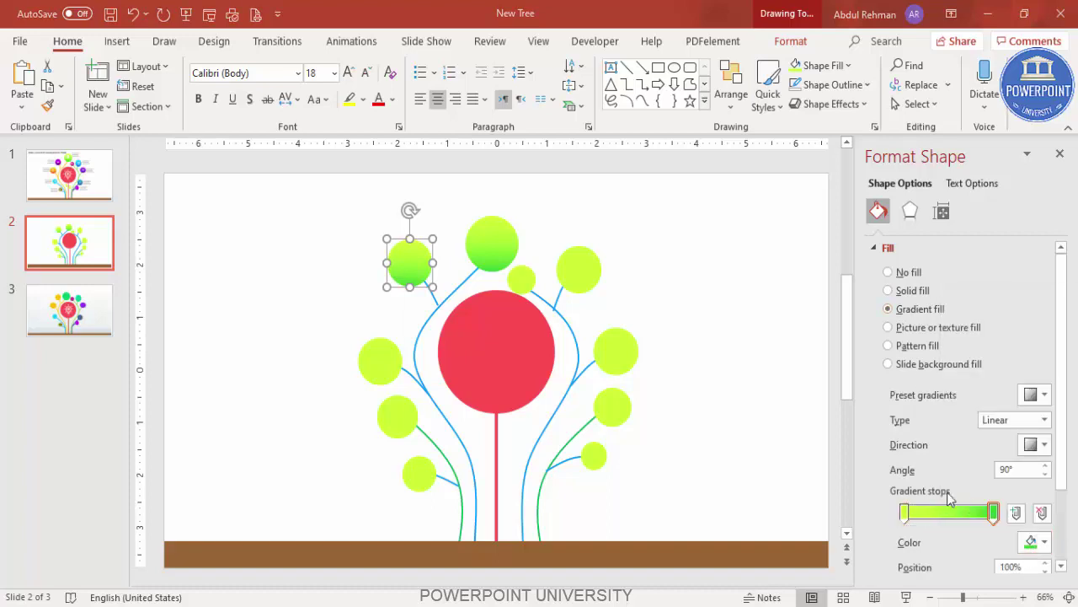
{"action": "left_click", "coordinate": [487, 322]}
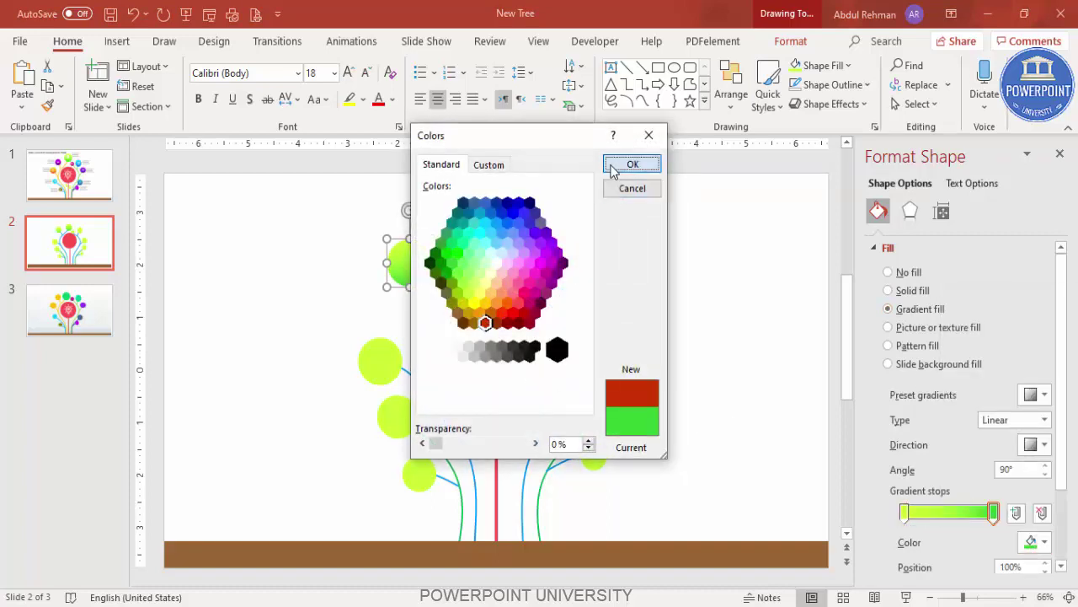
{"action": "left_click", "coordinate": [613, 166]}
{"action": "left_click", "coordinate": [904, 513]}
{"action": "left_click", "coordinate": [1035, 541]}
{"action": "left_click", "coordinate": [978, 502]}
{"action": "left_click", "coordinate": [485, 305]}
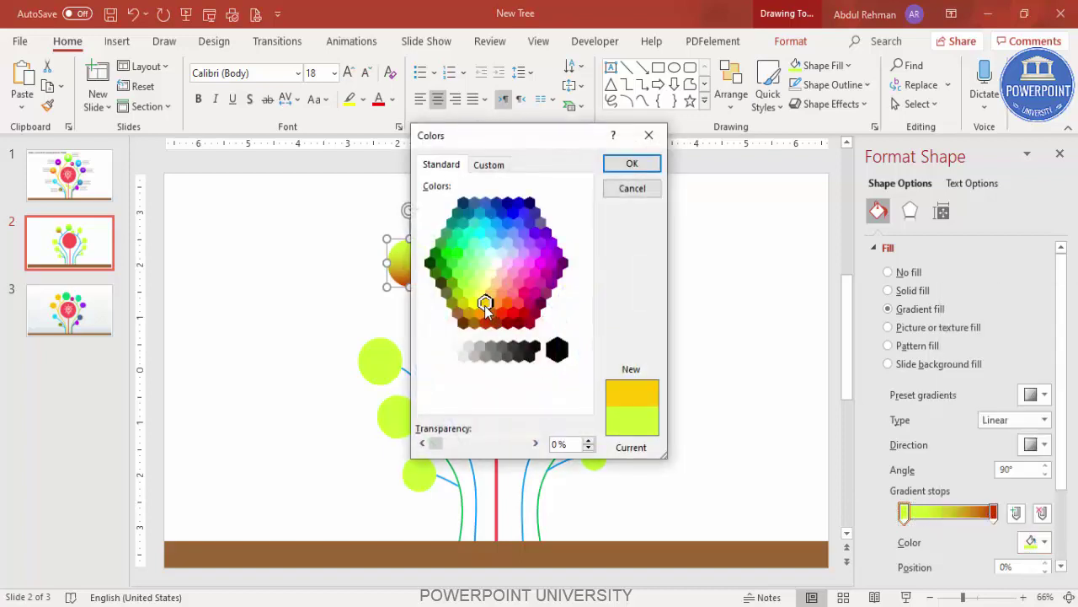
{"action": "left_click", "coordinate": [631, 165]}
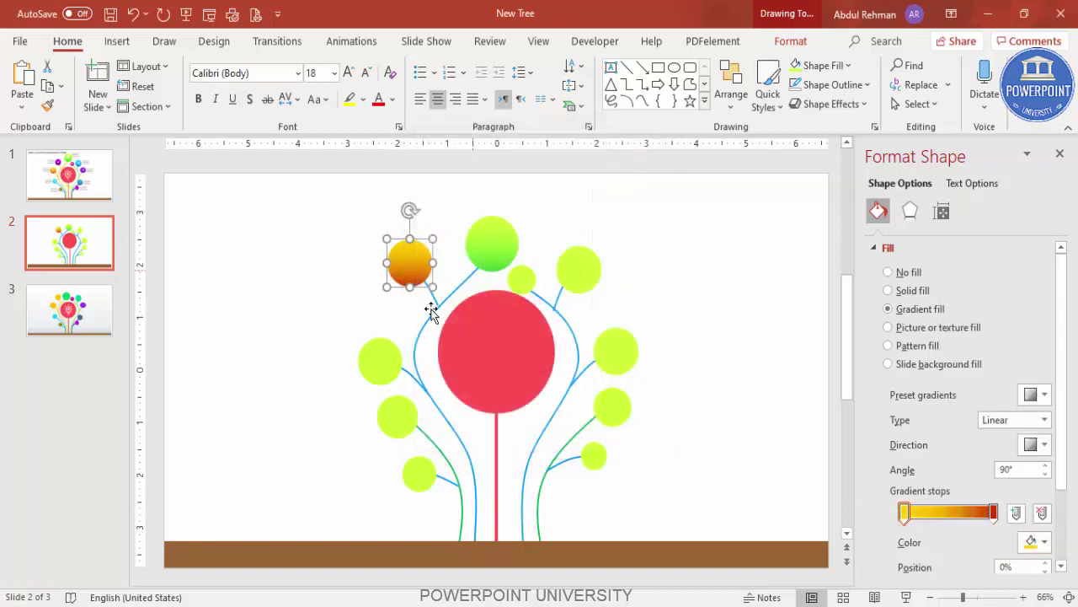
Give the small left circle a gradient fill with a blue right stop.
{"action": "left_click", "coordinate": [385, 368]}
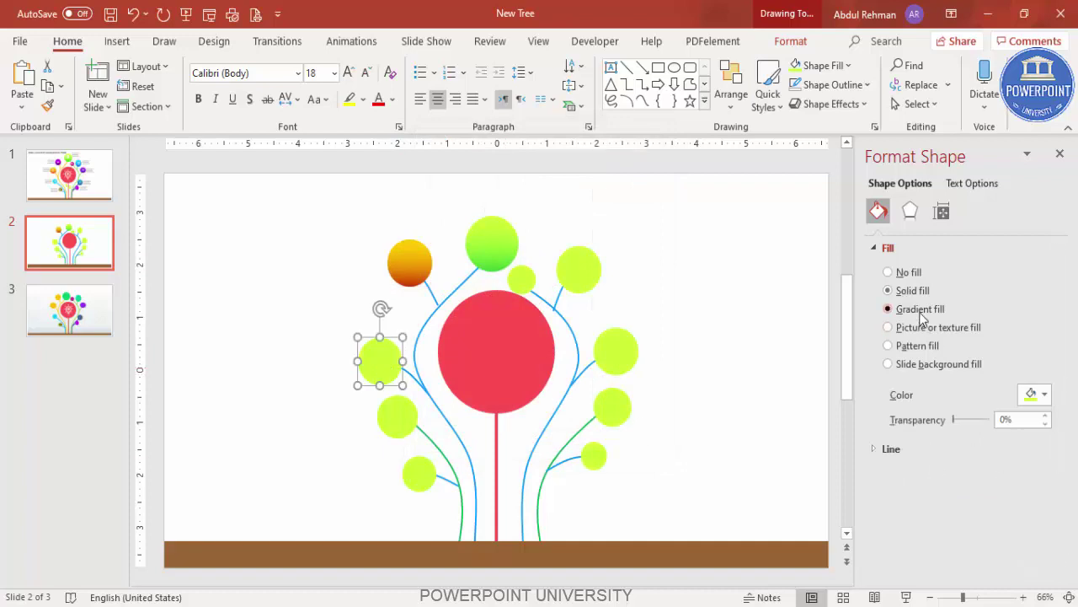
{"action": "left_click", "coordinate": [921, 309]}
{"action": "left_click", "coordinate": [994, 511]}
{"action": "left_click", "coordinate": [1036, 541]}
{"action": "left_click", "coordinate": [1015, 505]}
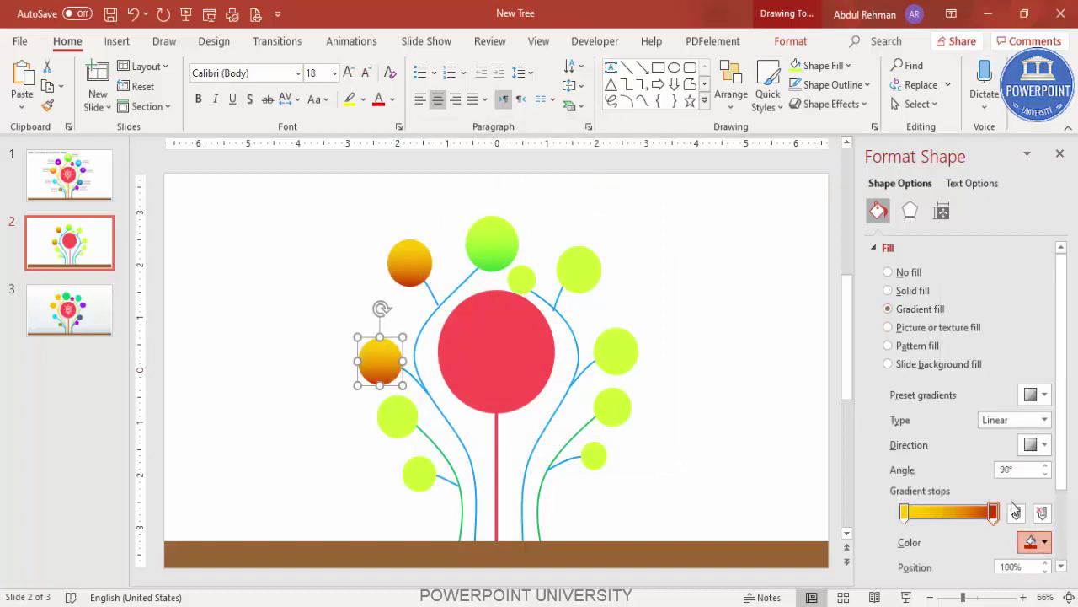
{"action": "left_click", "coordinate": [502, 213]}
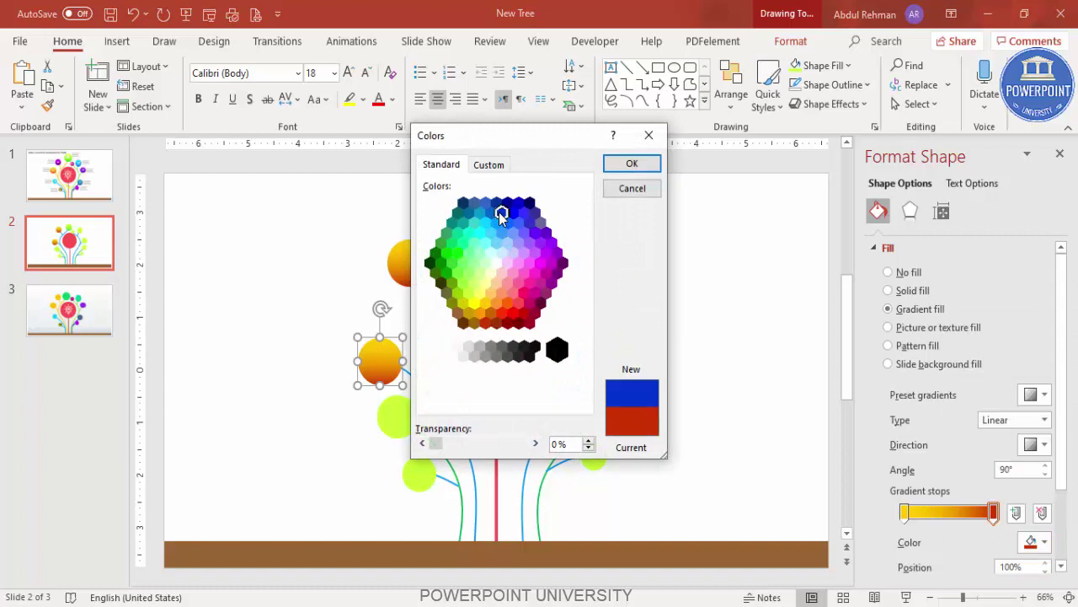
{"action": "left_click", "coordinate": [489, 214]}
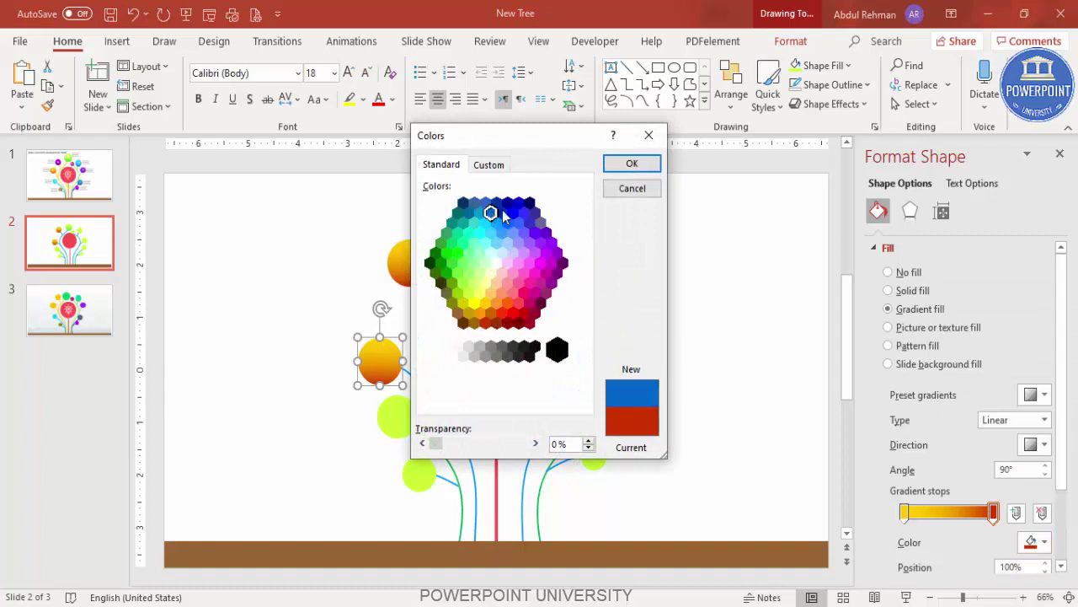
{"action": "left_click", "coordinate": [631, 164]}
Set that circle's left gradient stop to cyan for a cyan-to-blue fill.
{"action": "left_click", "coordinate": [904, 512]}
{"action": "left_click", "coordinate": [1036, 541]}
{"action": "left_click", "coordinate": [1003, 510]}
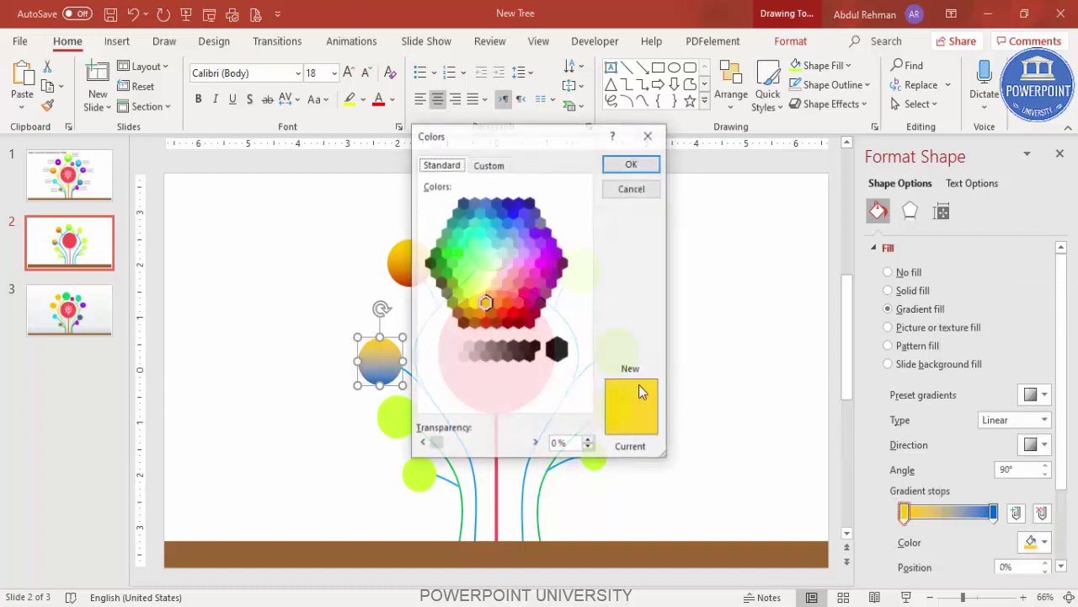
{"action": "left_click", "coordinate": [482, 224]}
{"action": "left_click", "coordinate": [632, 163]}
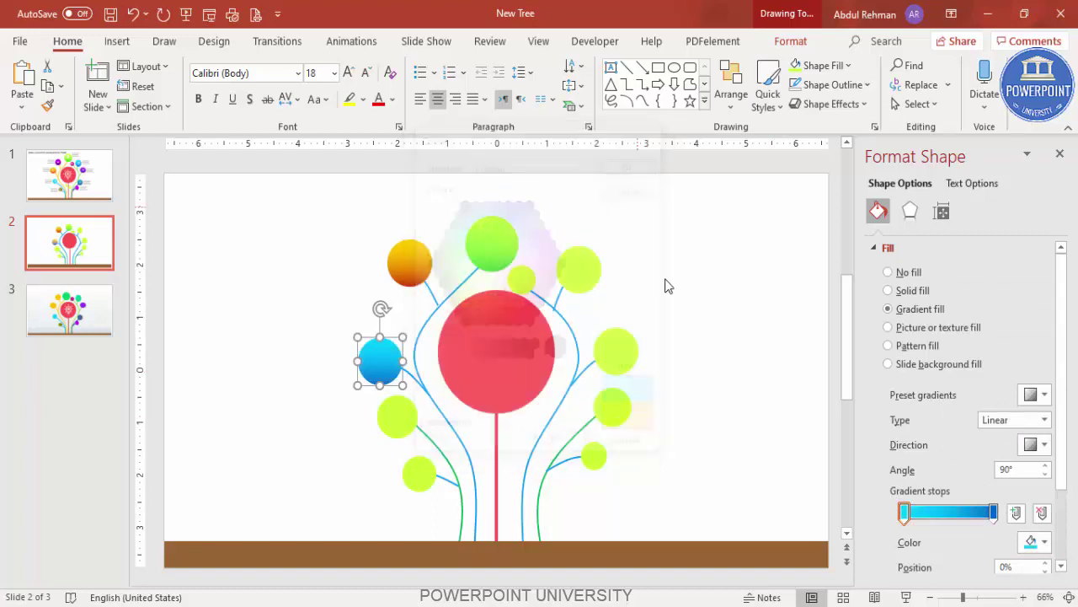
{"action": "left_click", "coordinate": [697, 330]}
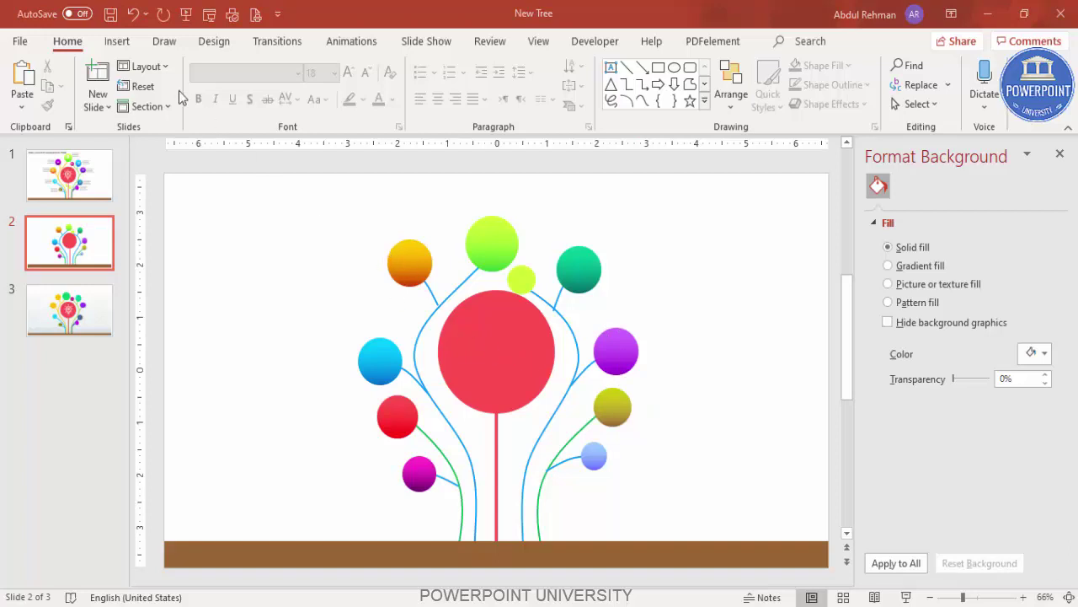
Bring up the Insert ribbon to start adding content.
{"action": "left_click", "coordinate": [119, 42]}
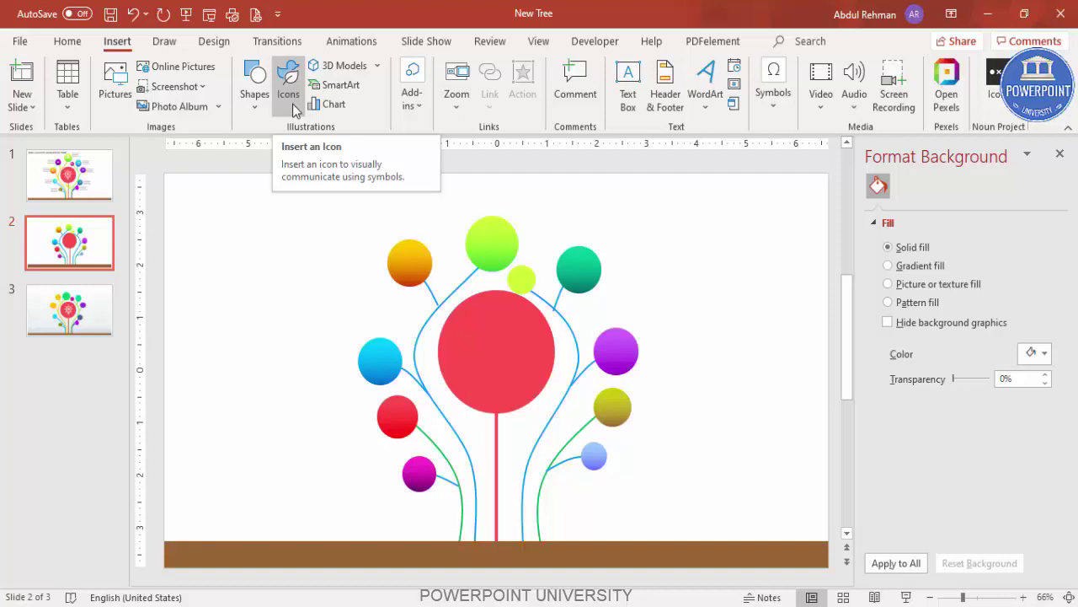
In the Icons library, pick the lightbulb-with-gear icon.
{"action": "left_click", "coordinate": [290, 93]}
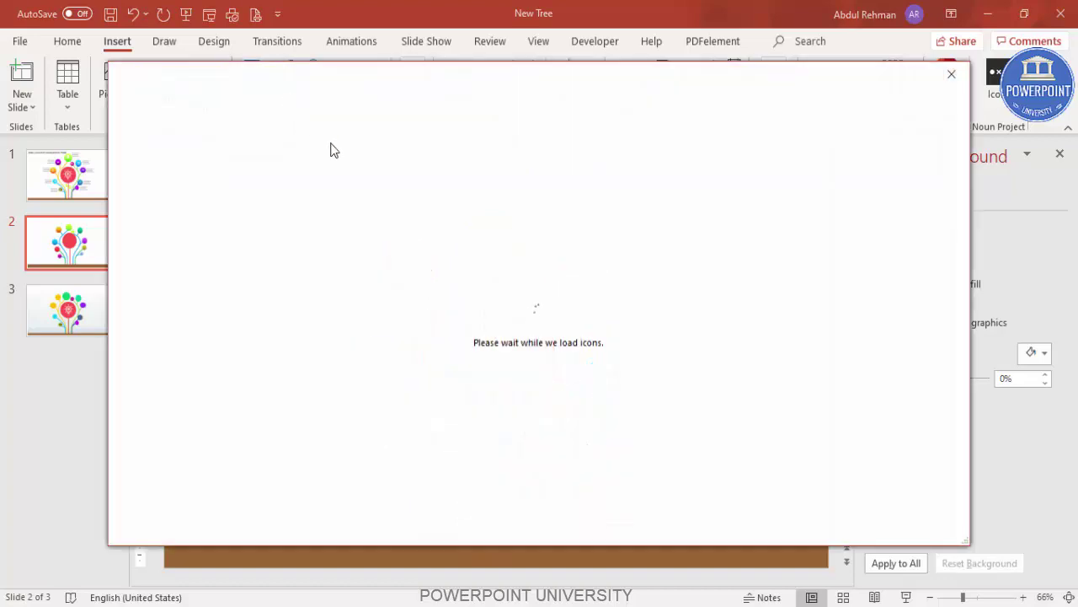
{"action": "left_click_drag", "start_coordinate": [965, 186], "coordinate": [968, 480]}
{"action": "scroll", "coordinate": [890, 358], "scroll_direction": "up", "scroll_amount": 10}
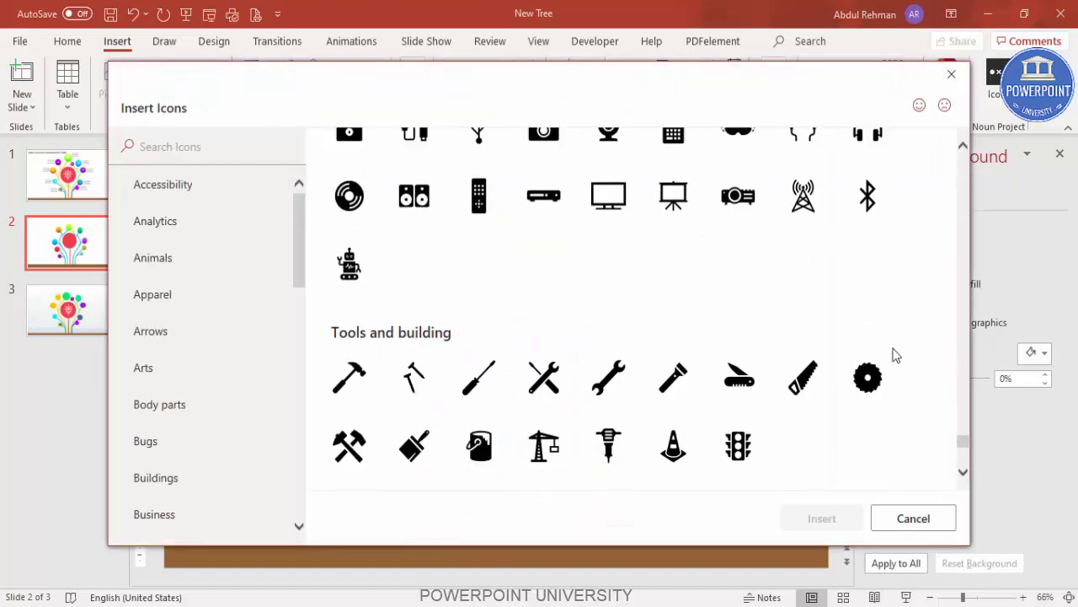
{"action": "scroll", "coordinate": [895, 356], "scroll_direction": "up", "scroll_amount": 2}
{"action": "scroll", "coordinate": [896, 355], "scroll_direction": "up", "scroll_amount": 10}
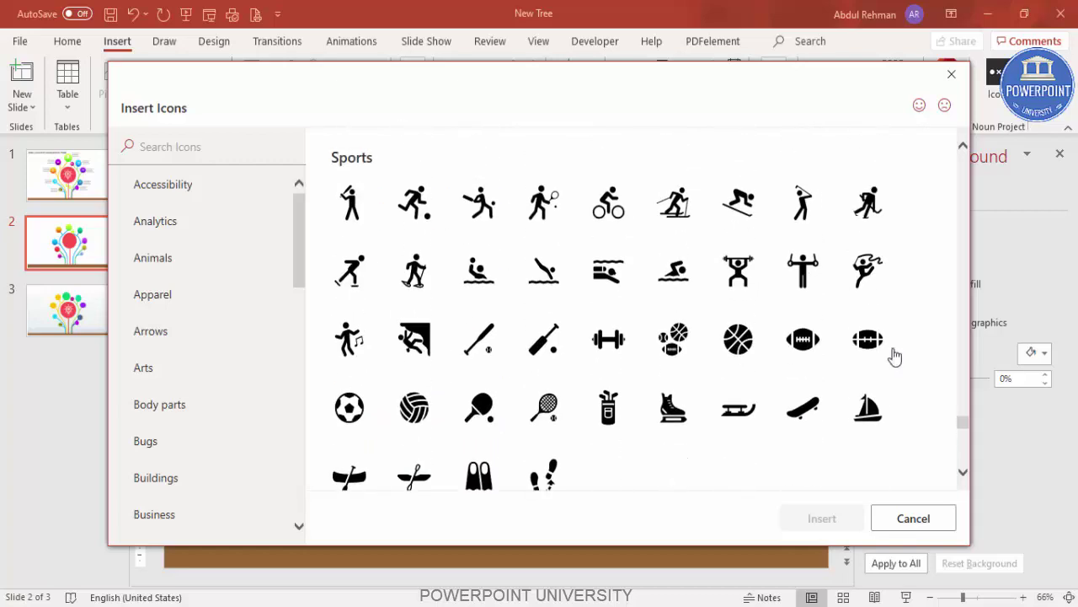
{"action": "scroll", "coordinate": [895, 355], "scroll_direction": "up", "scroll_amount": 5}
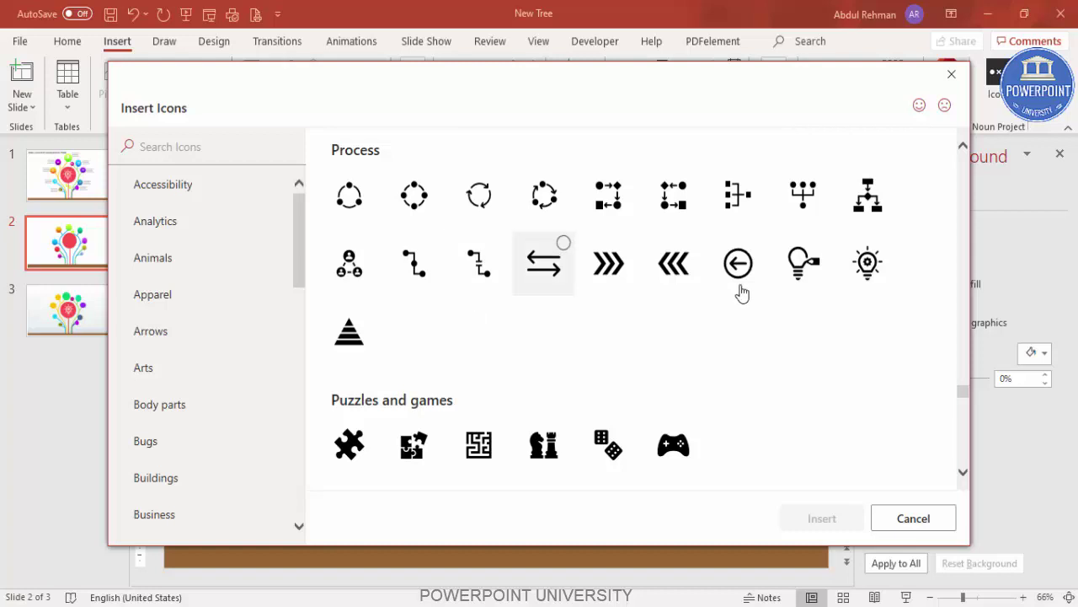
{"action": "left_click", "coordinate": [871, 271]}
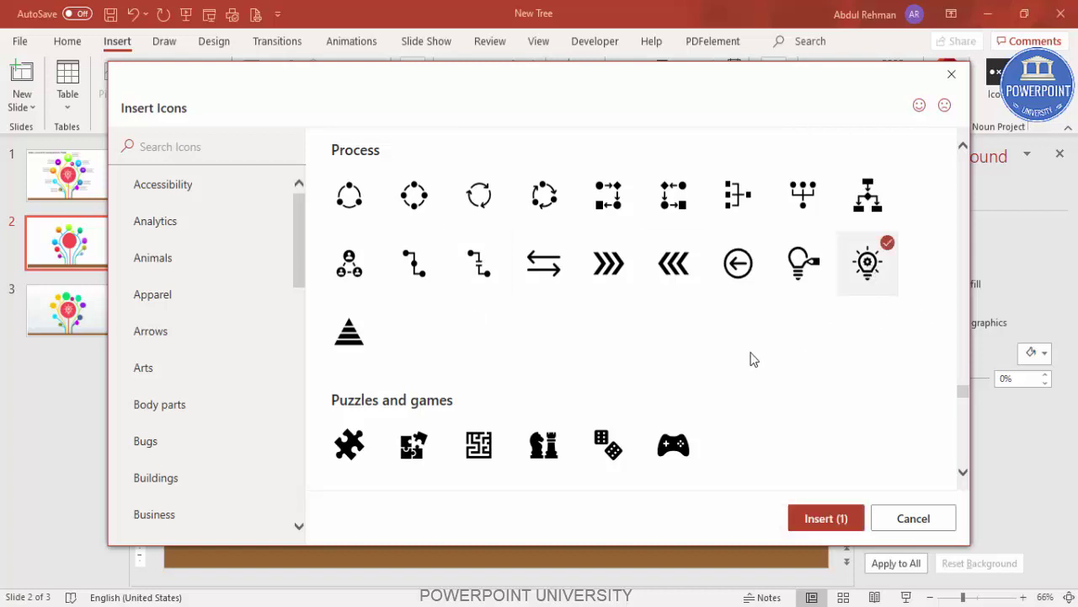
Add the standing person, group of three women and wheelchair user icons.
{"action": "scroll", "coordinate": [753, 357], "scroll_direction": "up", "scroll_amount": 5}
{"action": "left_click", "coordinate": [679, 393]}
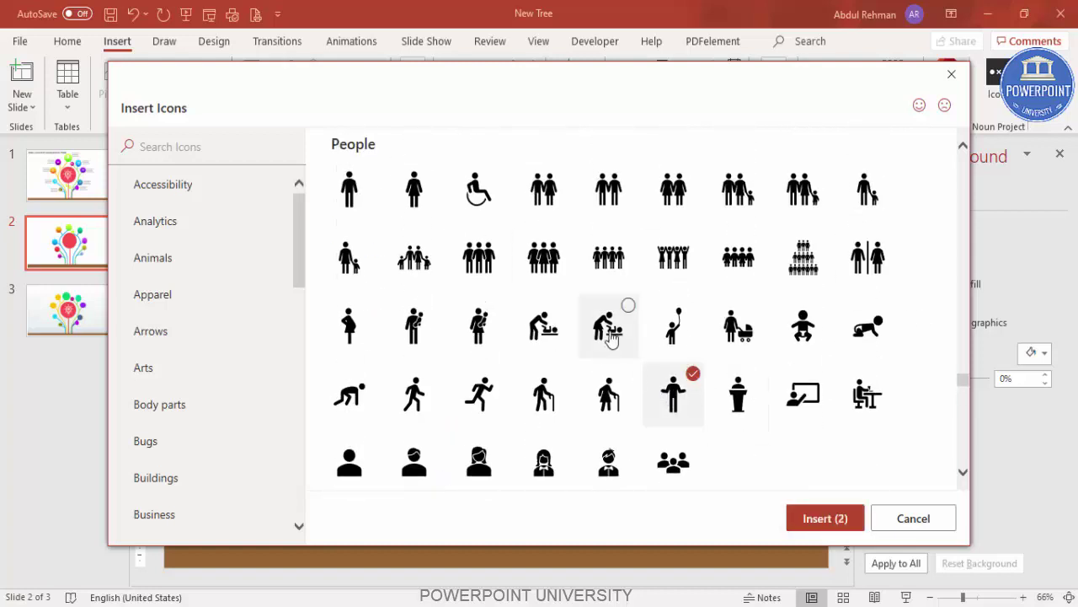
{"action": "left_click", "coordinate": [539, 269]}
{"action": "left_click", "coordinate": [478, 202]}
Add cowboy, chef, farmer, headphones, scientist and two more occupation icons, then insert all twelve.
{"action": "scroll", "coordinate": [652, 279], "scroll_direction": "up", "scroll_amount": 4}
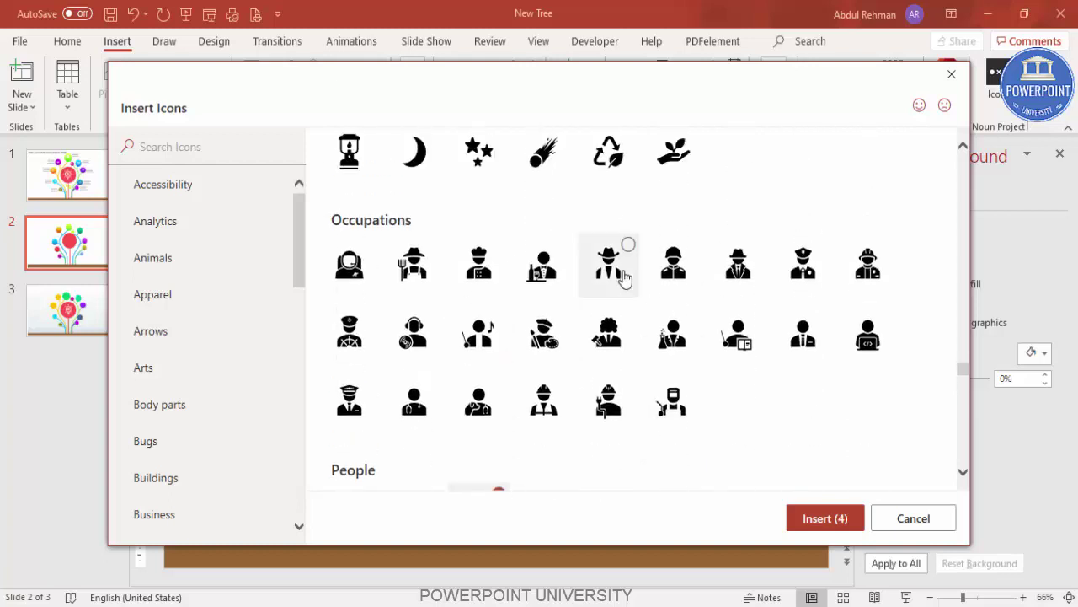
{"action": "left_click", "coordinate": [609, 268]}
{"action": "left_click", "coordinate": [480, 268]}
{"action": "left_click", "coordinate": [414, 268]}
{"action": "left_click", "coordinate": [414, 335]}
{"action": "left_click", "coordinate": [695, 348]}
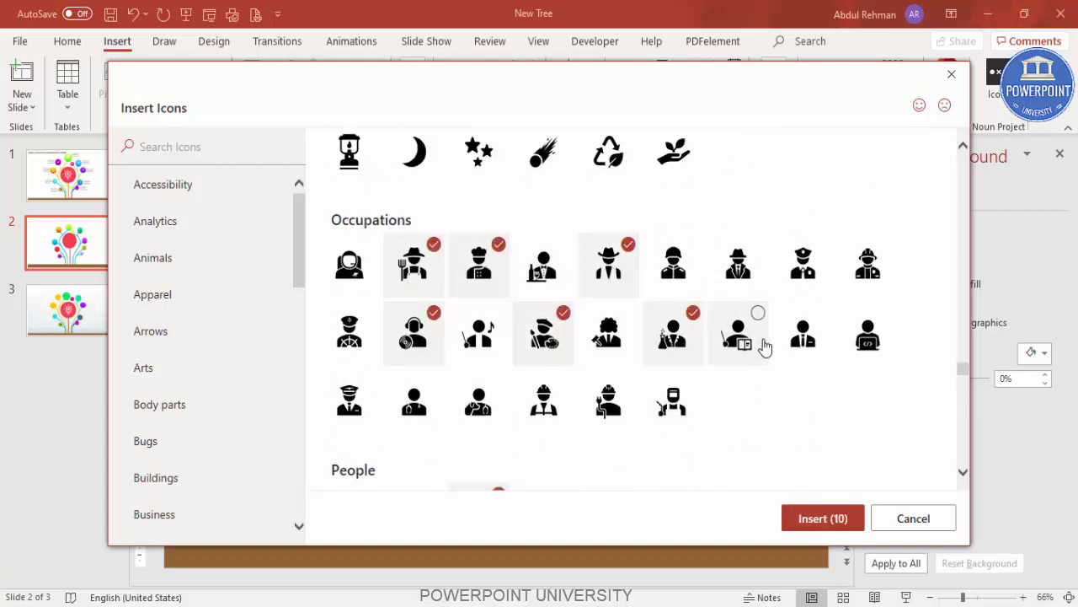
{"action": "left_click", "coordinate": [738, 336]}
{"action": "left_click", "coordinate": [804, 341]}
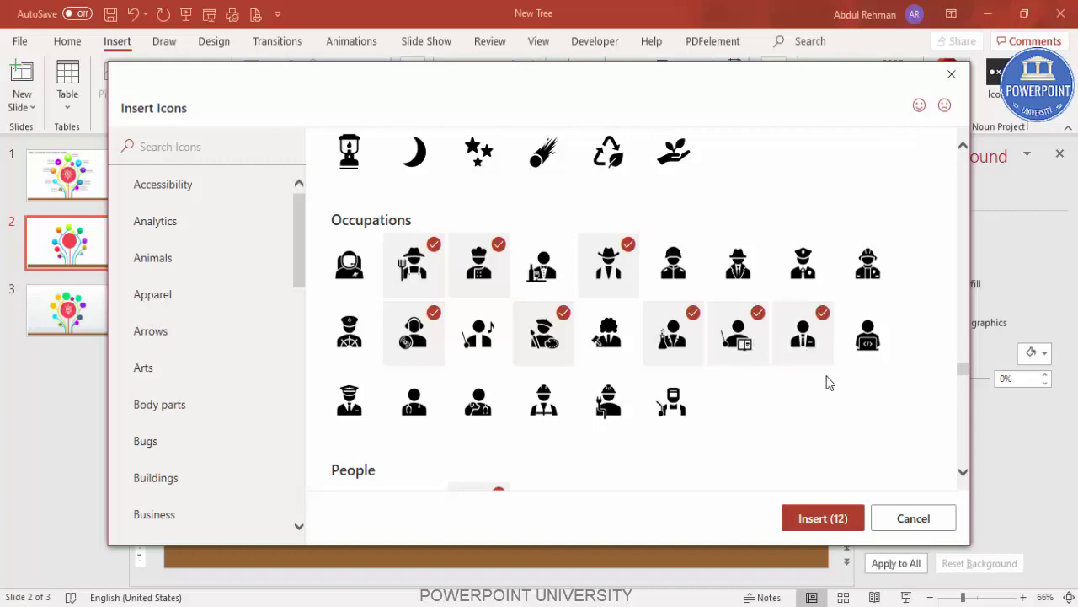
{"action": "left_click", "coordinate": [824, 518]}
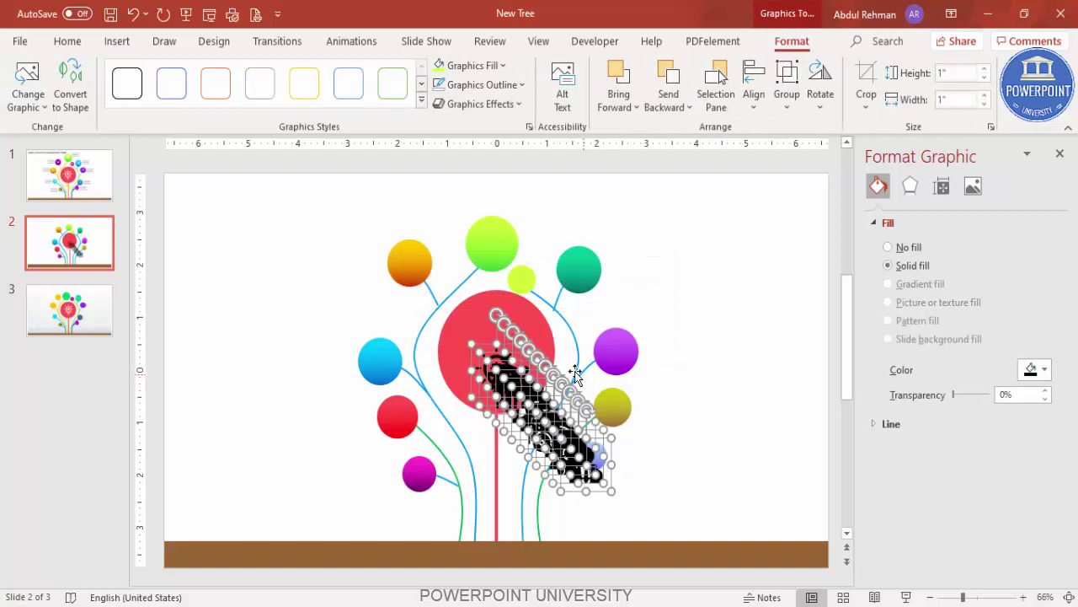
Move the icon pile to the upper right and enlarge the lightbulb to 1.49" in the red circle.
{"action": "left_click_drag", "start_coordinate": [539, 403], "coordinate": [735, 298]}
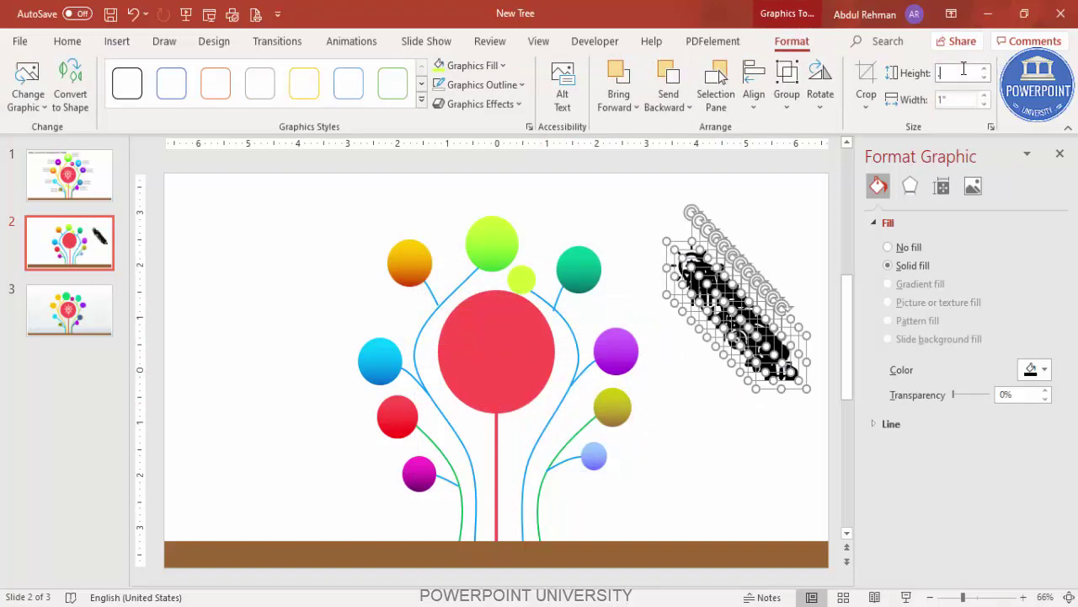
{"action": "left_click", "coordinate": [766, 193]}
{"action": "left_click", "coordinate": [679, 252]}
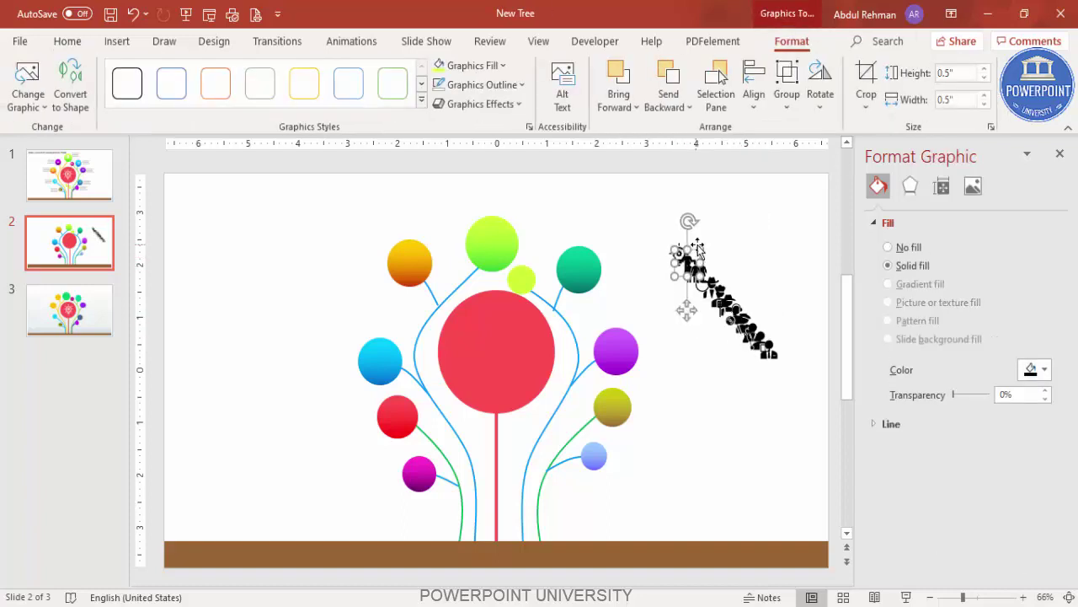
{"action": "left_click_drag", "start_coordinate": [678, 252], "coordinate": [496, 348]}
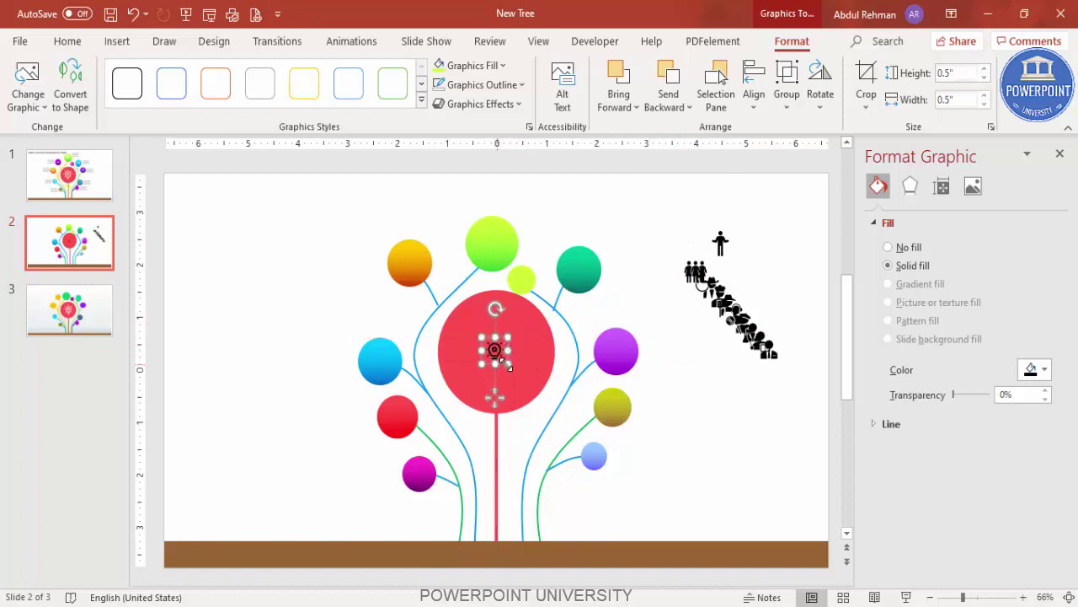
{"action": "left_click_drag", "start_coordinate": [508, 364], "coordinate": [499, 342]}
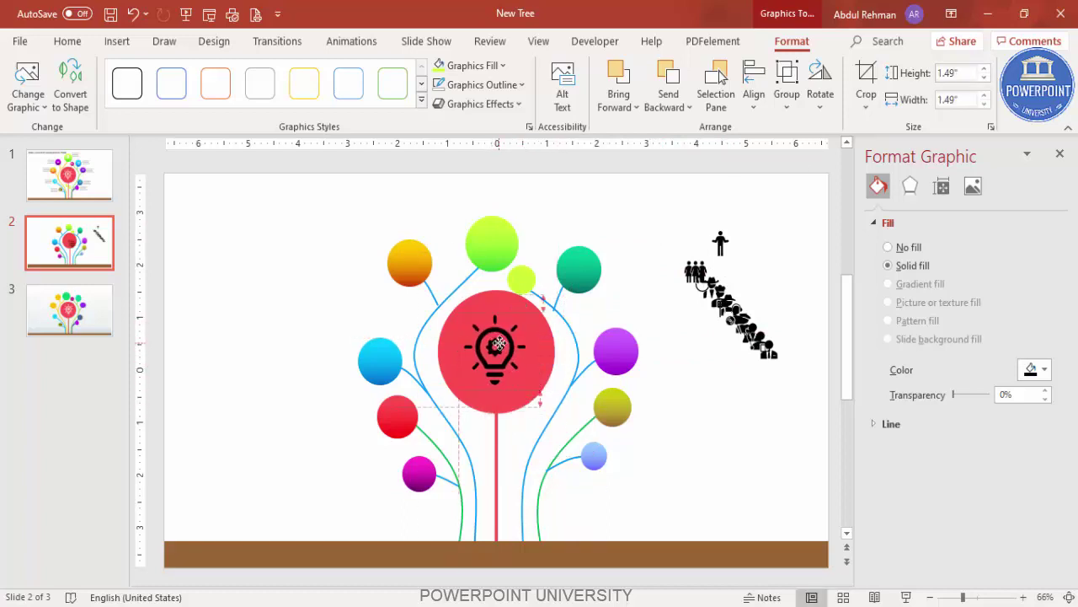
Make the lightbulb icon white.
{"action": "left_click", "coordinate": [472, 66]}
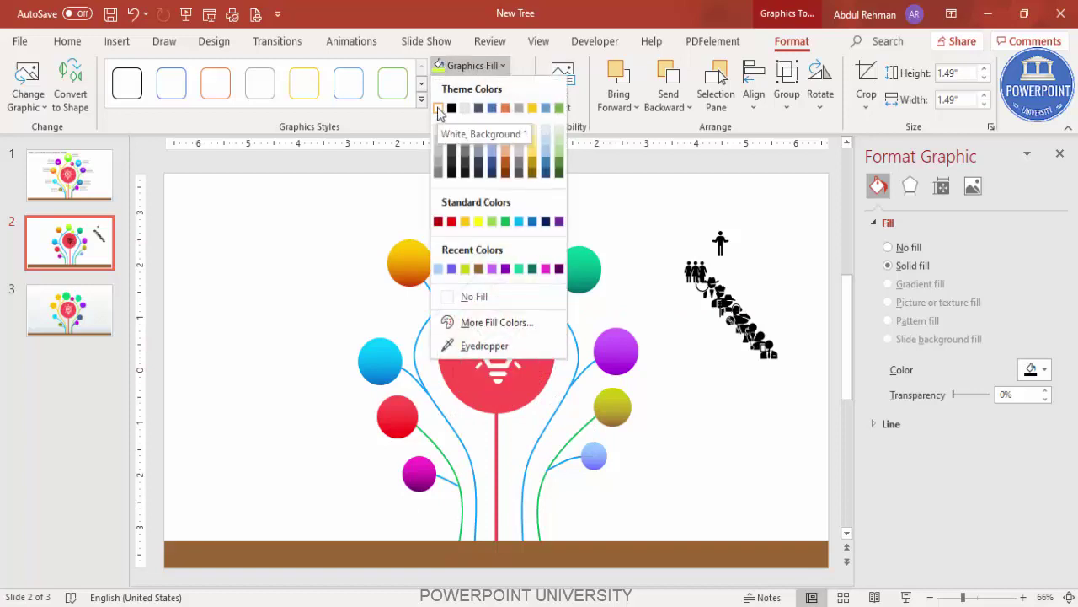
{"action": "left_click", "coordinate": [438, 108]}
{"action": "left_click", "coordinate": [691, 244]}
Place a people or occupation icon on each coloured branch circle and delete the leftover icon.
{"action": "left_click_drag", "start_coordinate": [720, 243], "coordinate": [492, 244]}
{"action": "left_click_drag", "start_coordinate": [696, 269], "coordinate": [579, 268]}
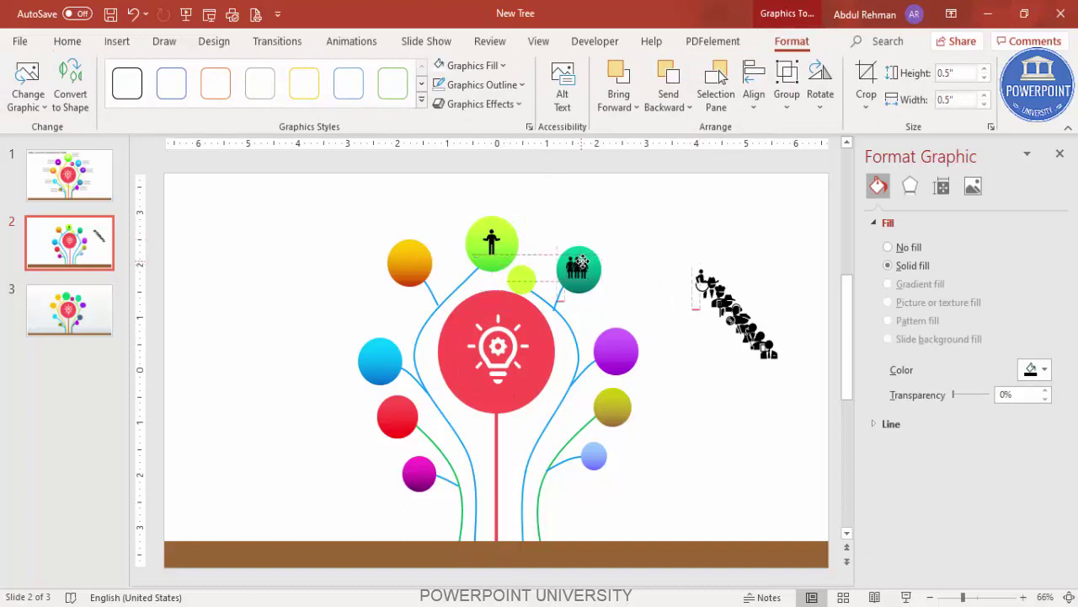
{"action": "left_click_drag", "start_coordinate": [706, 283], "coordinate": [615, 349]}
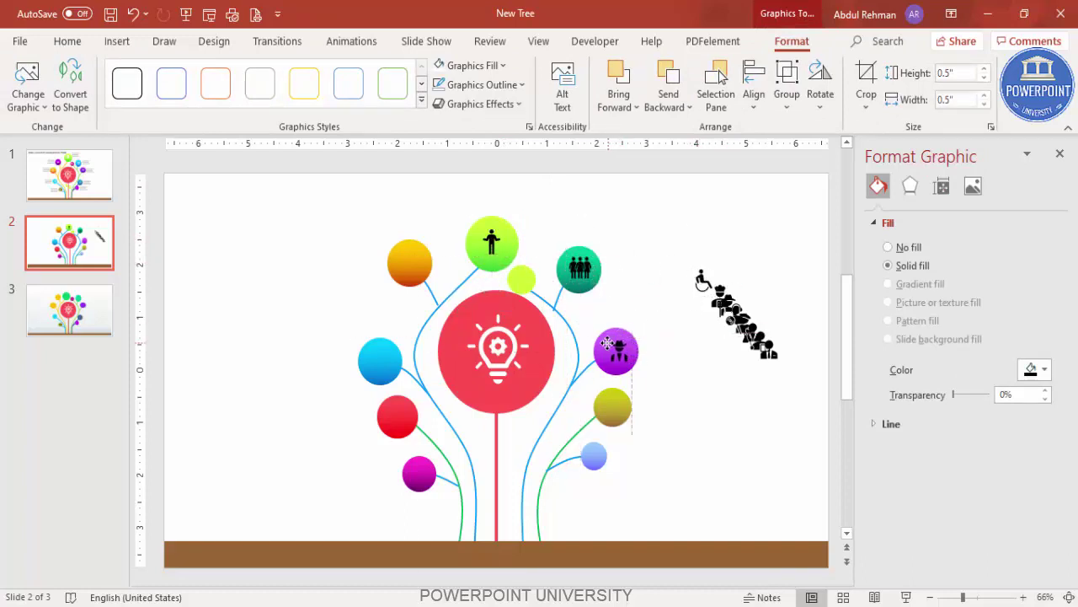
{"action": "left_click_drag", "start_coordinate": [703, 281], "coordinate": [614, 408]}
{"action": "left_click_drag", "start_coordinate": [763, 350], "coordinate": [392, 413]}
{"action": "left_click_drag", "start_coordinate": [722, 299], "coordinate": [380, 363]}
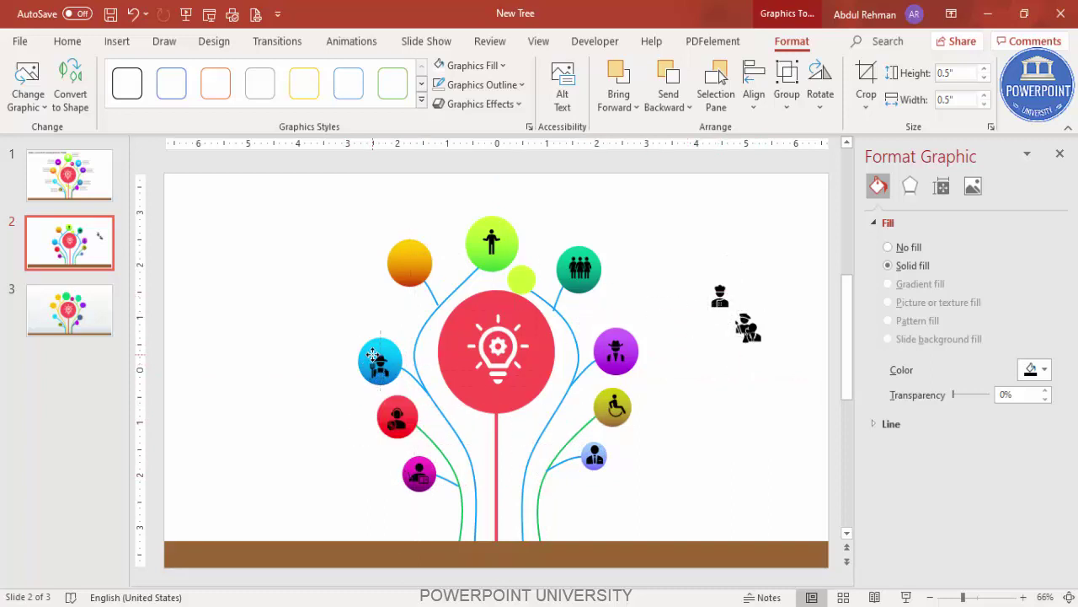
{"action": "left_click_drag", "start_coordinate": [726, 299], "coordinate": [413, 266]}
{"action": "left_click_drag", "start_coordinate": [750, 333], "coordinate": [522, 278]}
{"action": "left_click", "coordinate": [744, 325]}
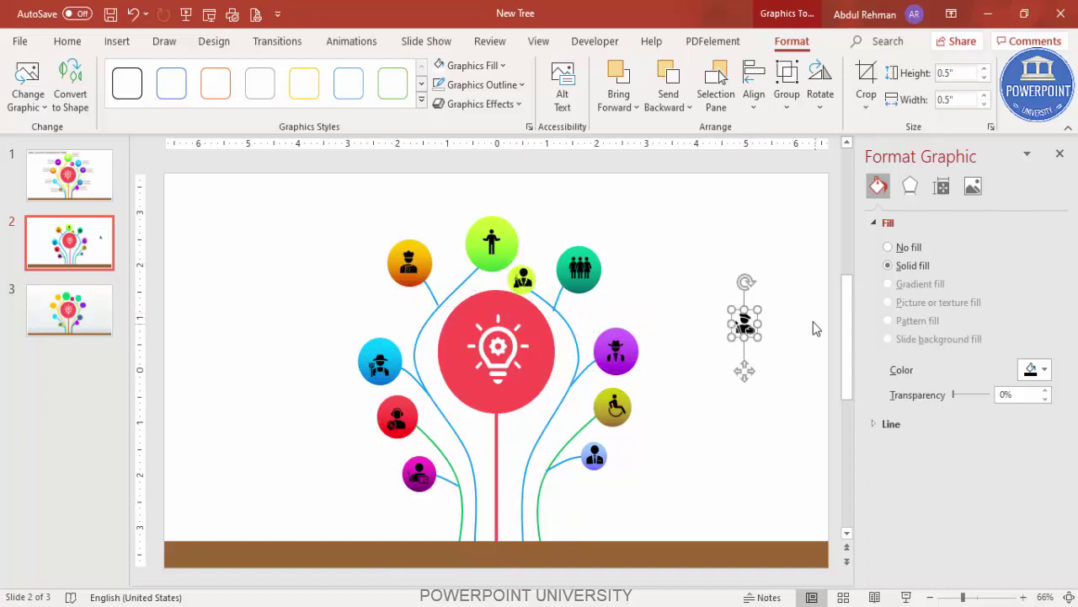
{"action": "key", "text": "Delete"}
Select all the icons sitting in the circles together.
{"action": "left_click", "coordinate": [595, 455]}
{"action": "left_click", "coordinate": [613, 406], "text": "shift"}
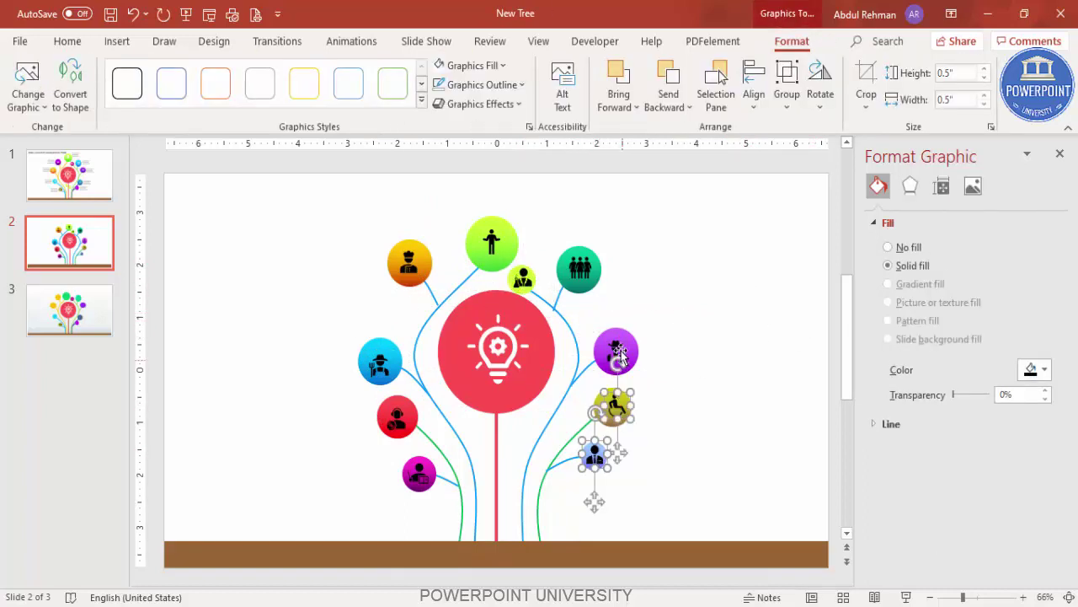
{"action": "left_click", "coordinate": [619, 354], "text": "shift"}
{"action": "left_click", "coordinate": [571, 259], "text": "shift"}
{"action": "left_click", "coordinate": [492, 241], "text": "shift"}
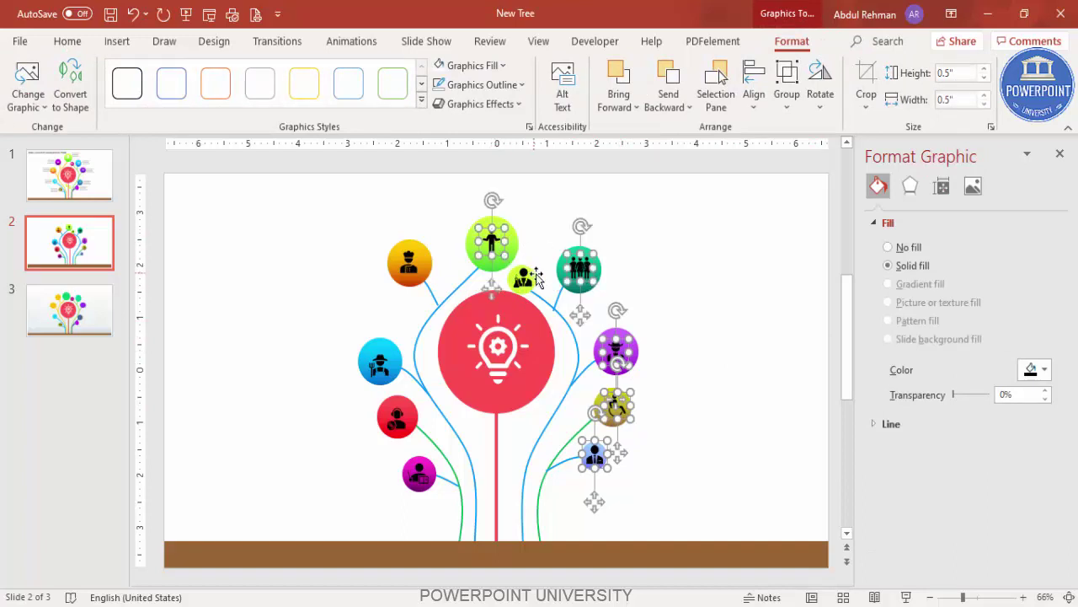
{"action": "left_click", "coordinate": [522, 278], "text": "shift"}
{"action": "left_click", "coordinate": [411, 262], "text": "shift"}
{"action": "left_click", "coordinate": [380, 362], "text": "shift"}
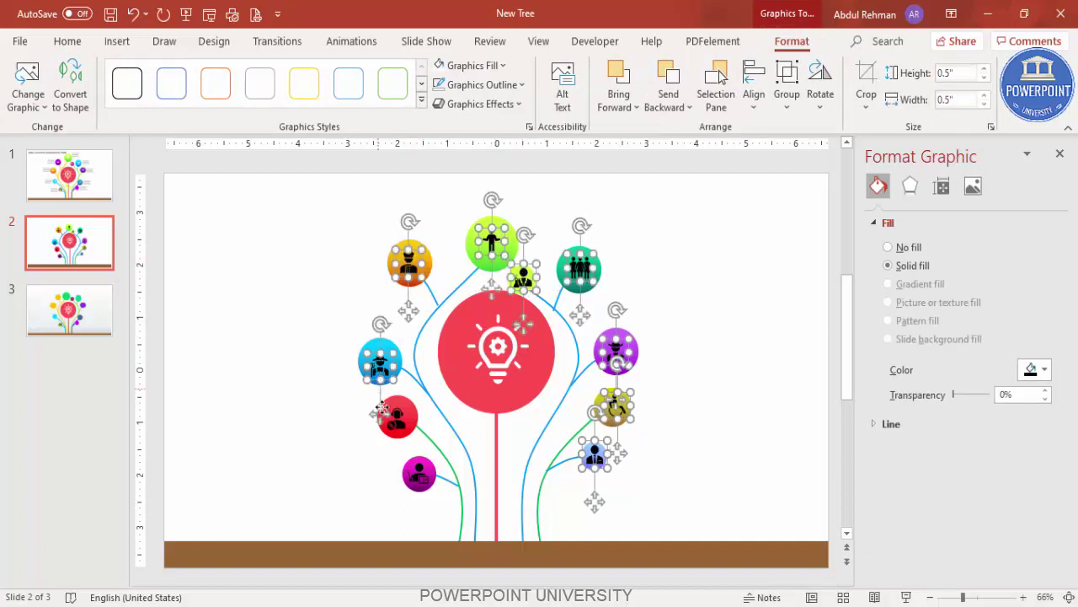
{"action": "left_click", "coordinate": [397, 422], "text": "shift"}
{"action": "left_click", "coordinate": [416, 473], "text": "shift"}
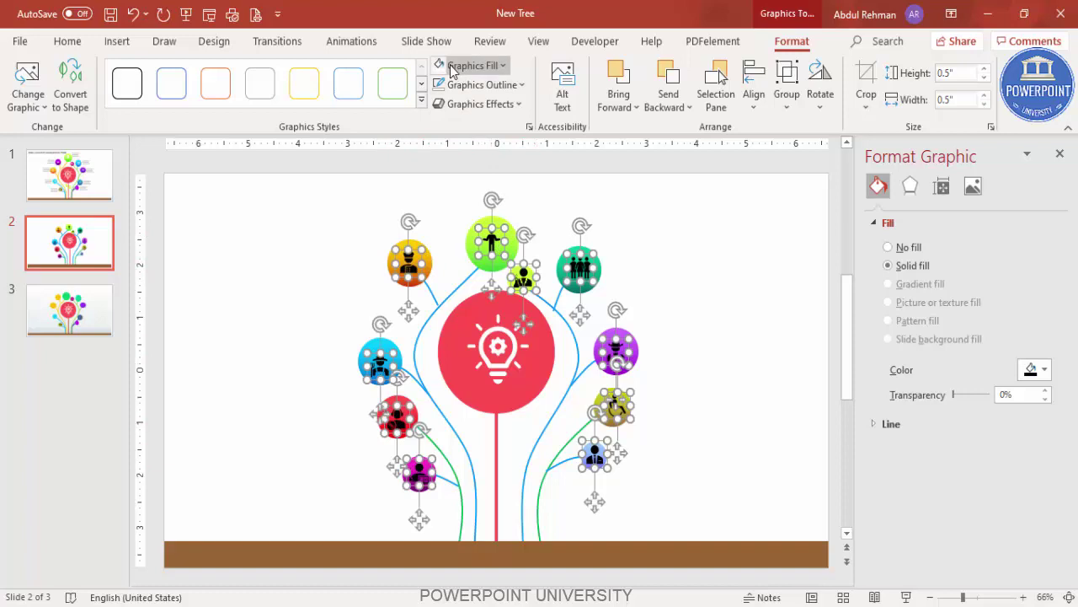